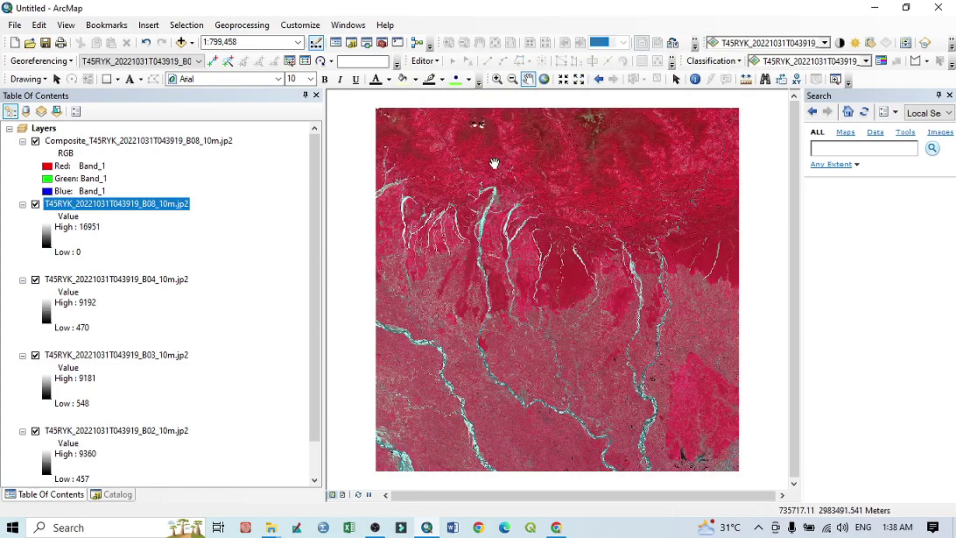
pyautogui.scroll(-5, 564, 333)
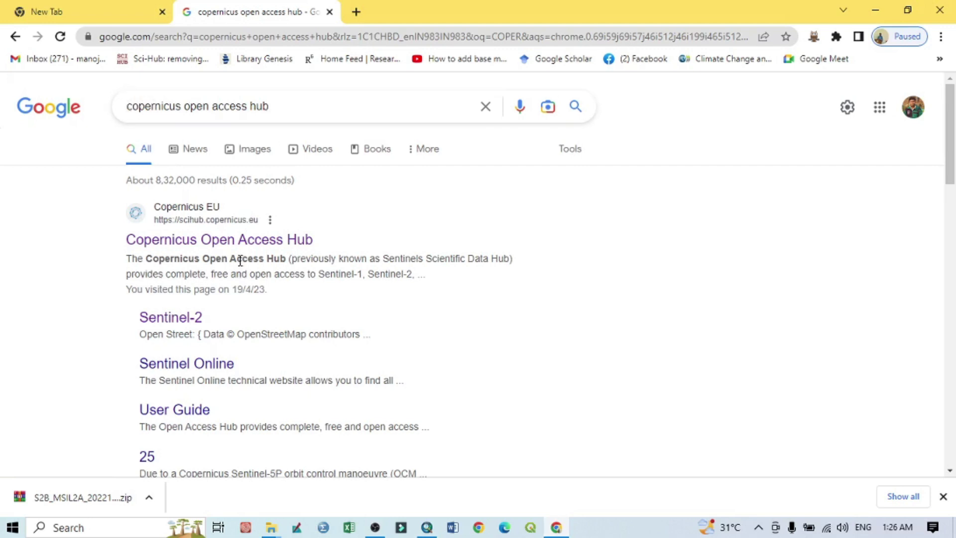
# Step: Open the Copernicus Open Access Hub website from the search results and enter its Open Hub portal
pyautogui.click(206, 241)
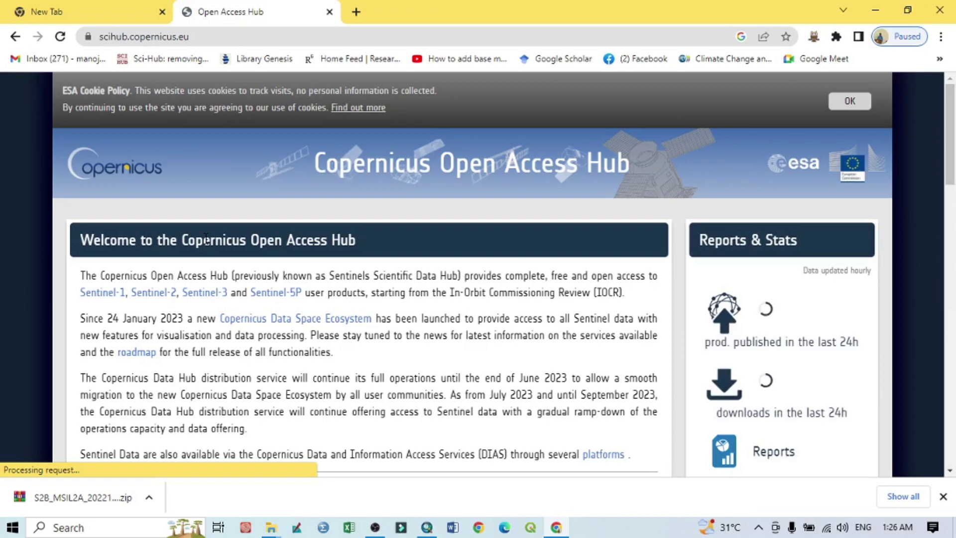
pyautogui.scroll(-5, 343, 352)
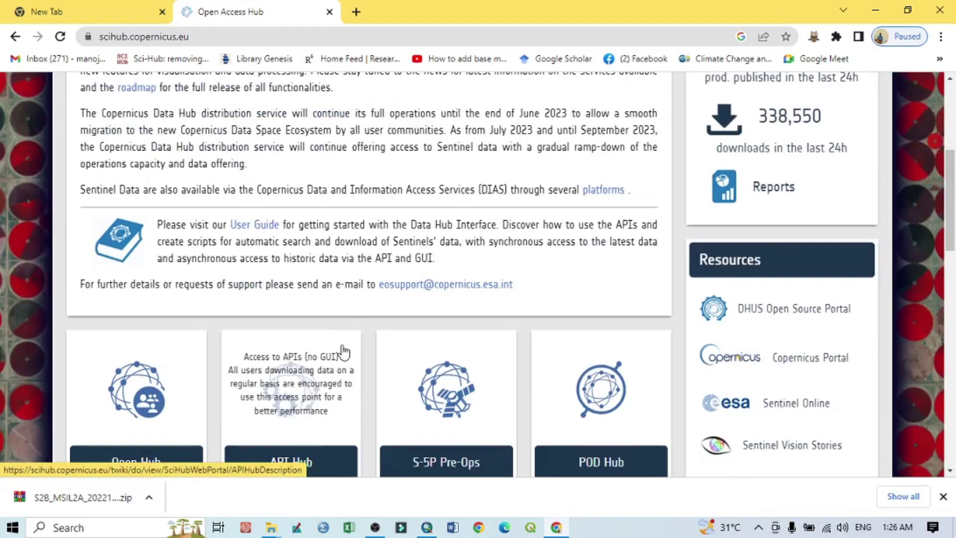
pyautogui.scroll(-3, 342, 352)
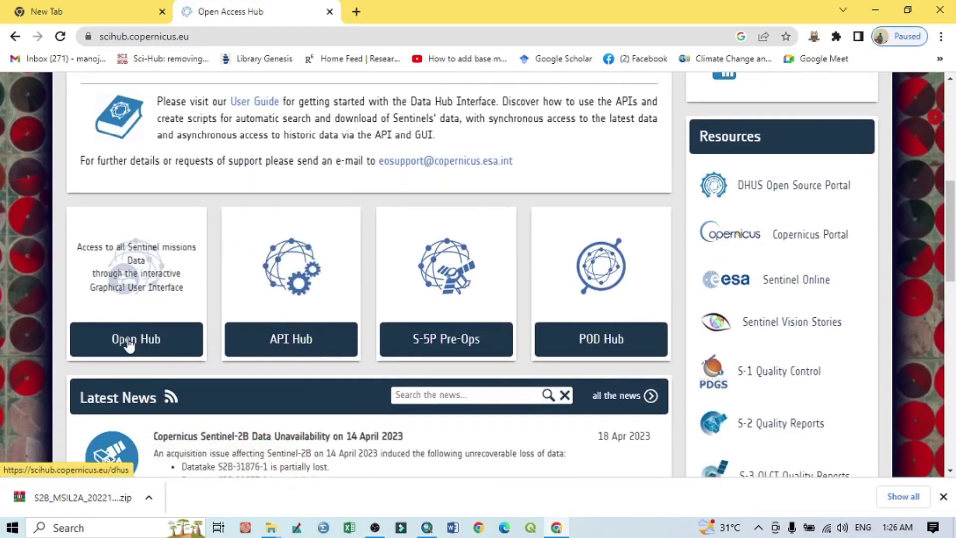
pyautogui.click(130, 343)
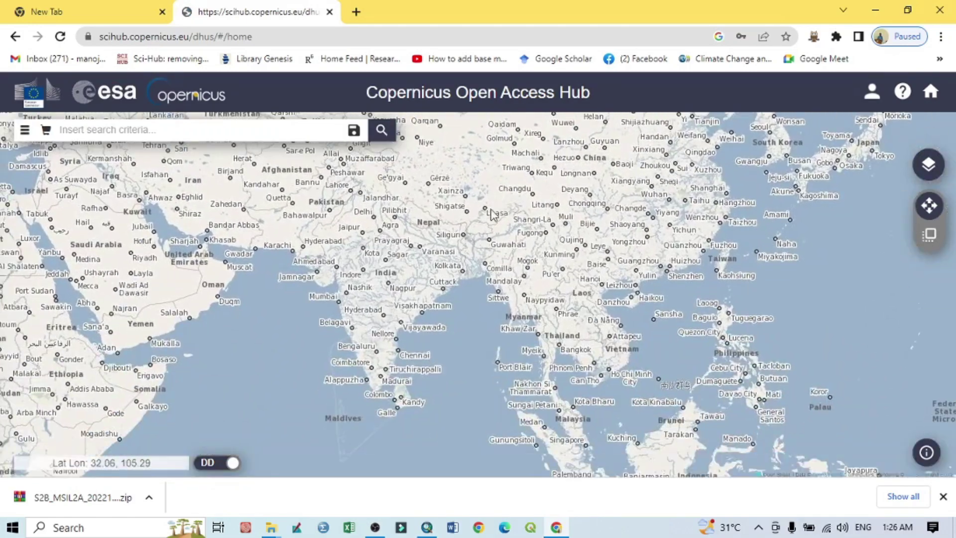
# Step: Draw a rectangular search area on the map around Cooch Behar and Tufanganj
pyautogui.scroll(2, 483, 238)
pyautogui.scroll(1, 483, 238)
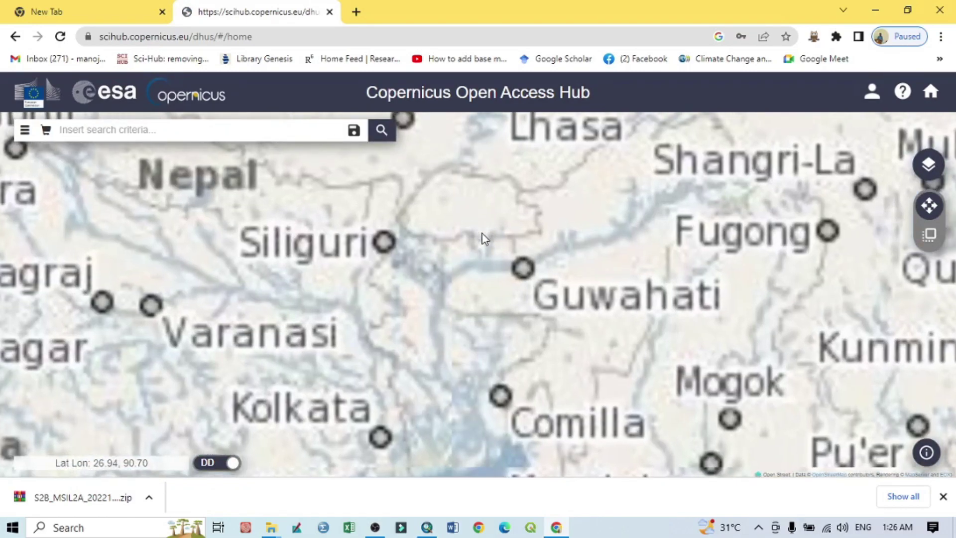
pyautogui.scroll(2, 420, 277)
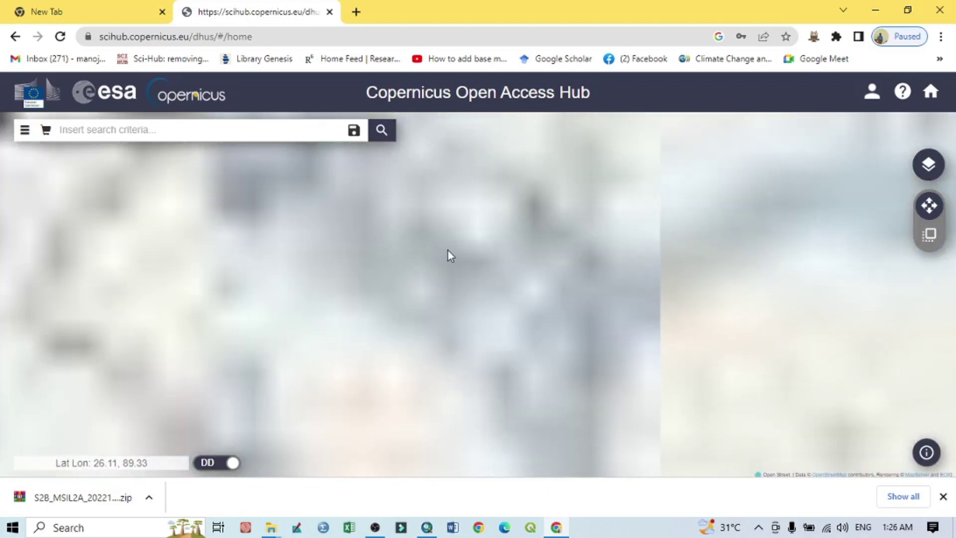
pyautogui.moveTo(447, 249); pyautogui.dragTo(467, 302)
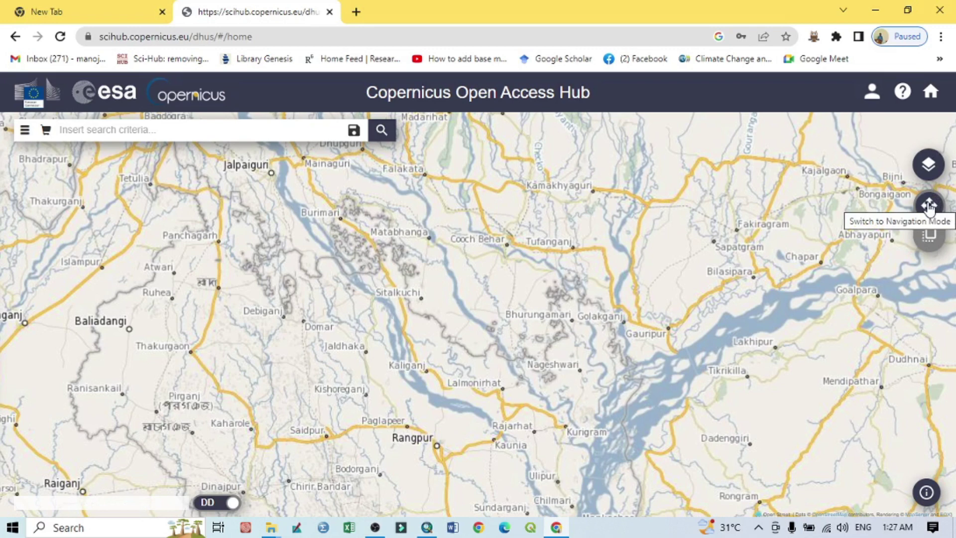
pyautogui.click(929, 207)
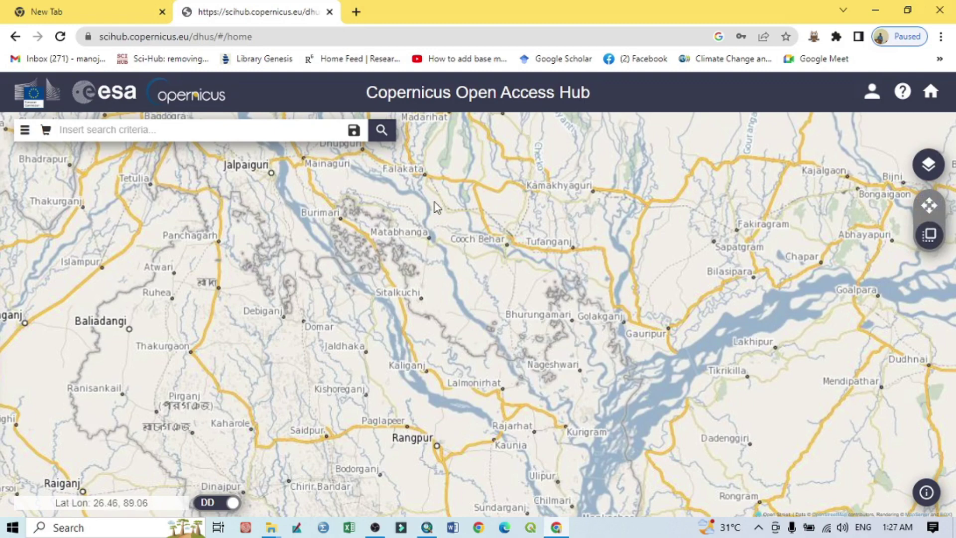
pyautogui.moveTo(450, 204)
pyautogui.mouseDown()
pyautogui.moveTo(572, 267)
pyautogui.moveTo(577, 289)
pyautogui.mouseUp()
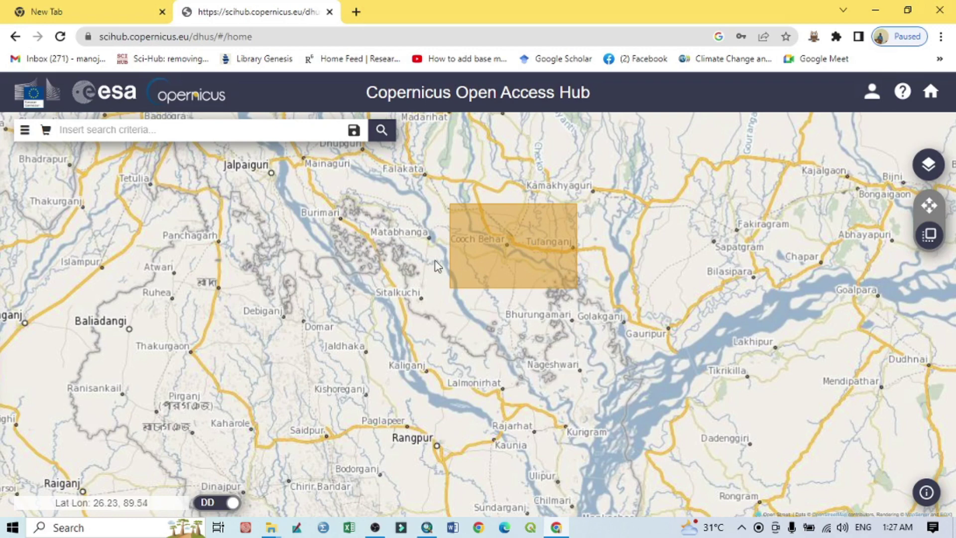
# Step: In the advanced search, set the sensing period's end date to 2022/11/01 and the ingestion period's end date to 2023/04/18
pyautogui.click(24, 132)
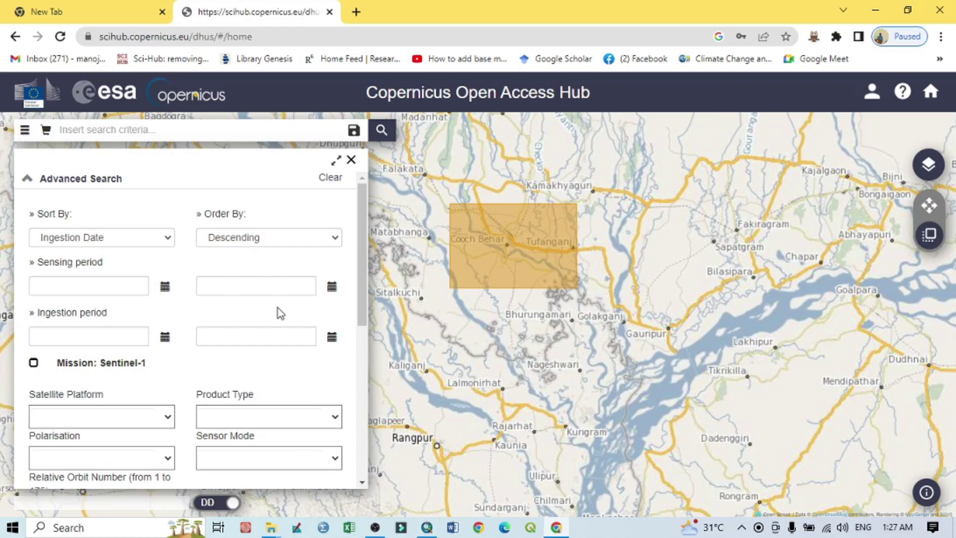
pyautogui.click(331, 288)
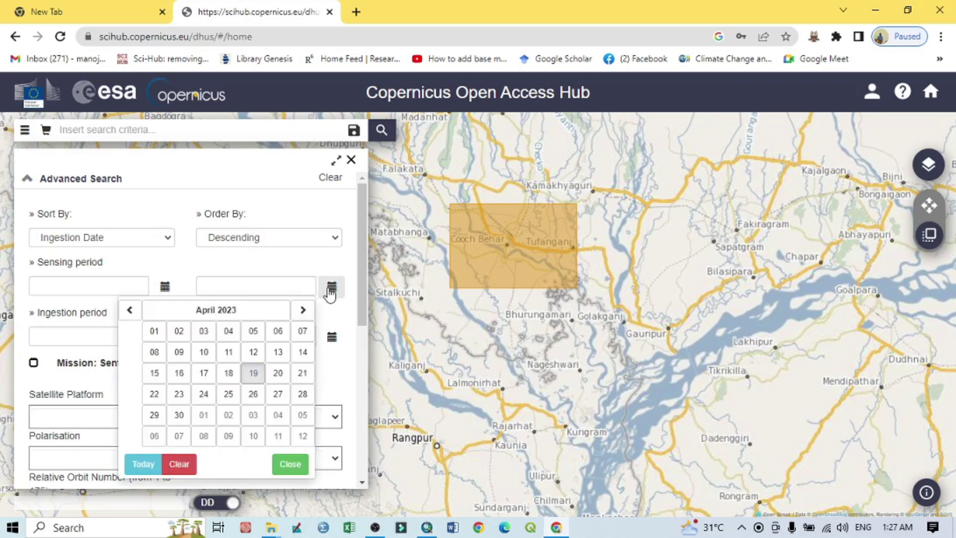
pyautogui.click(129, 312)
pyautogui.click(128, 312)
pyautogui.click(129, 312)
pyautogui.click(128, 312)
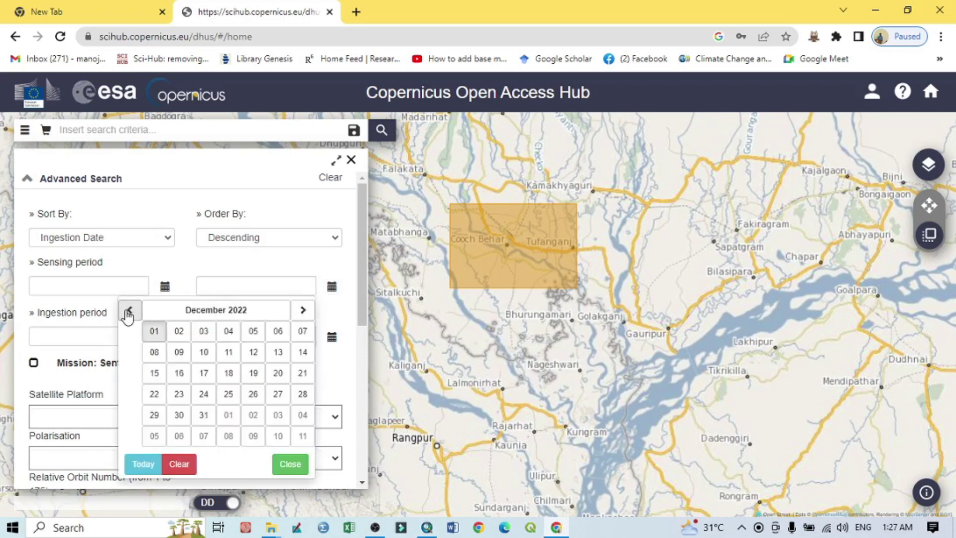
pyautogui.click(128, 312)
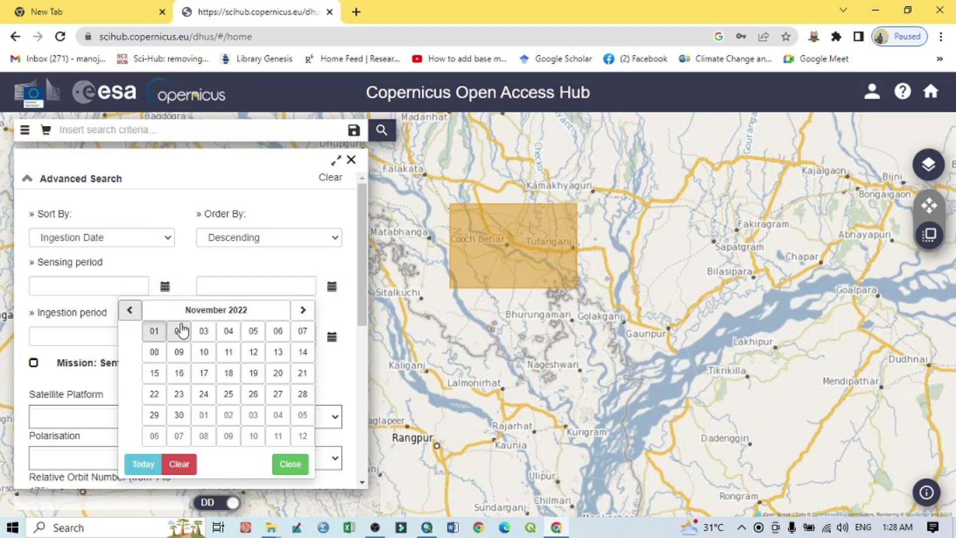
pyautogui.click(154, 332)
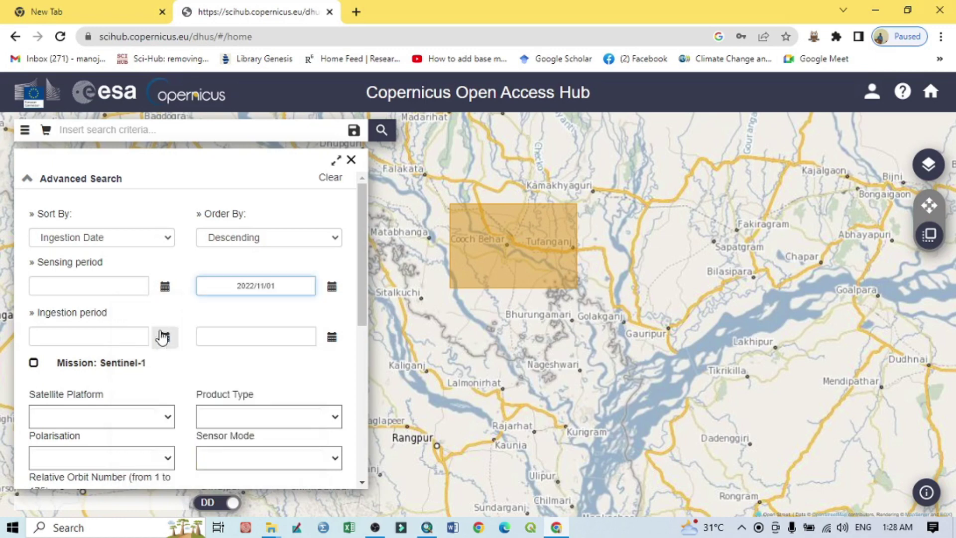
pyautogui.click(331, 337)
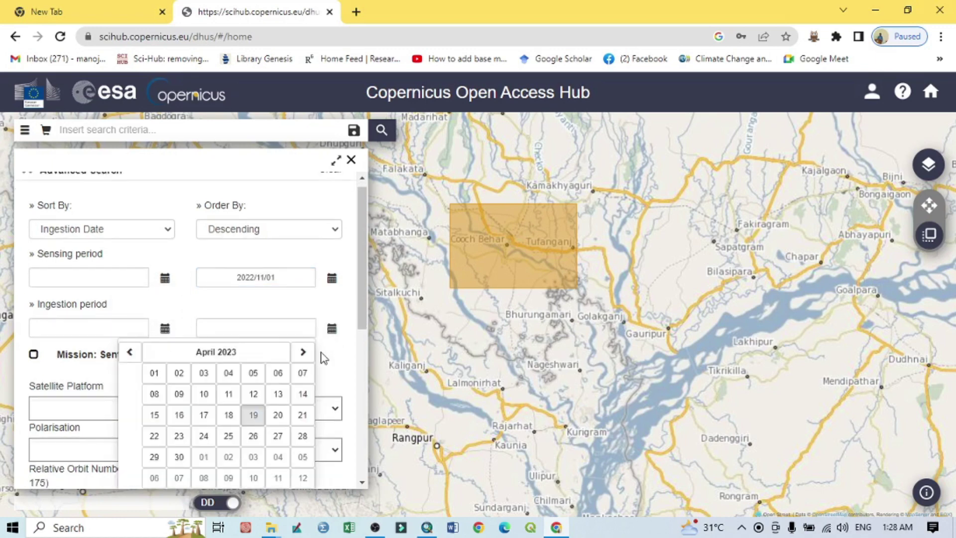
pyautogui.click(228, 415)
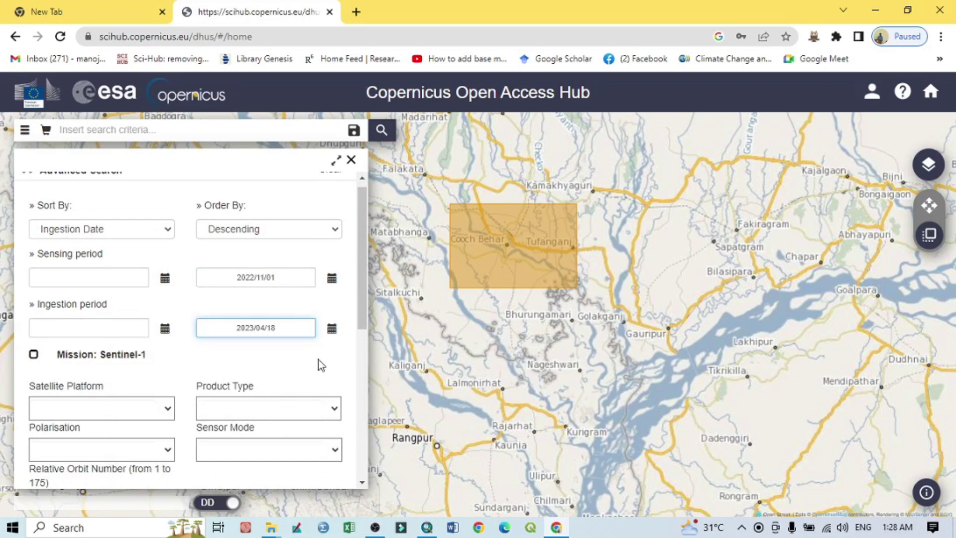
# Step: Restrict the search to the Sentinel-2 mission with product type S2MSI2A and cloud cover [0 TO 5]
pyautogui.scroll(-3, 318, 360)
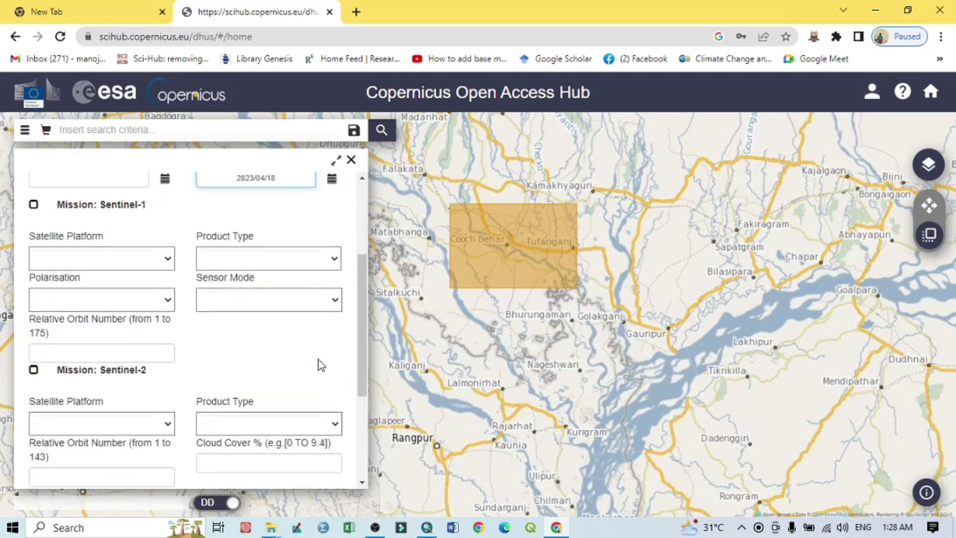
pyautogui.click(33, 369)
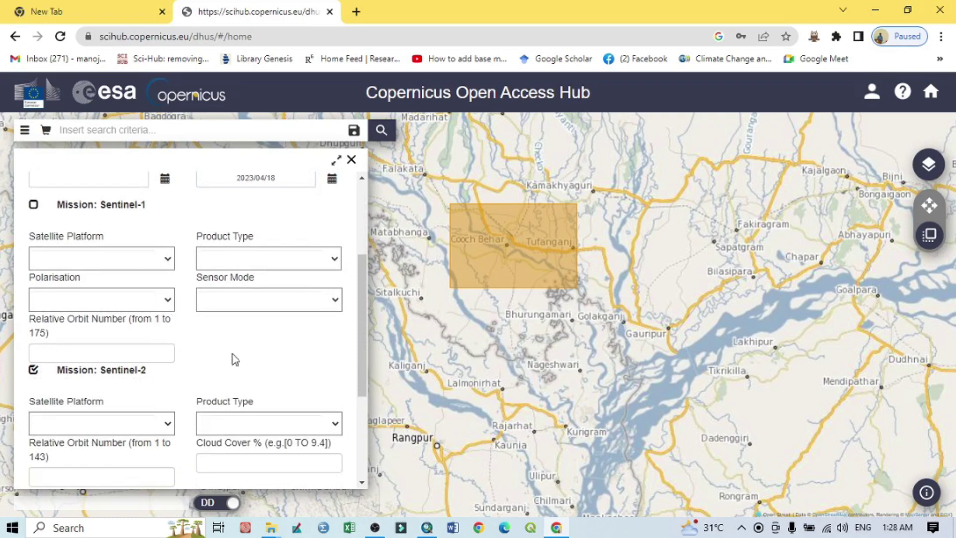
pyautogui.scroll(-3, 232, 354)
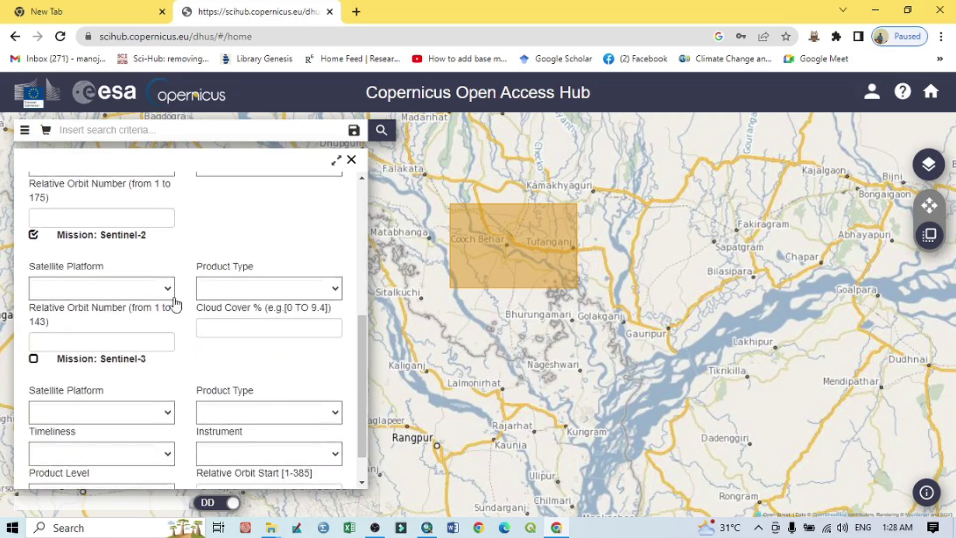
pyautogui.click(326, 298)
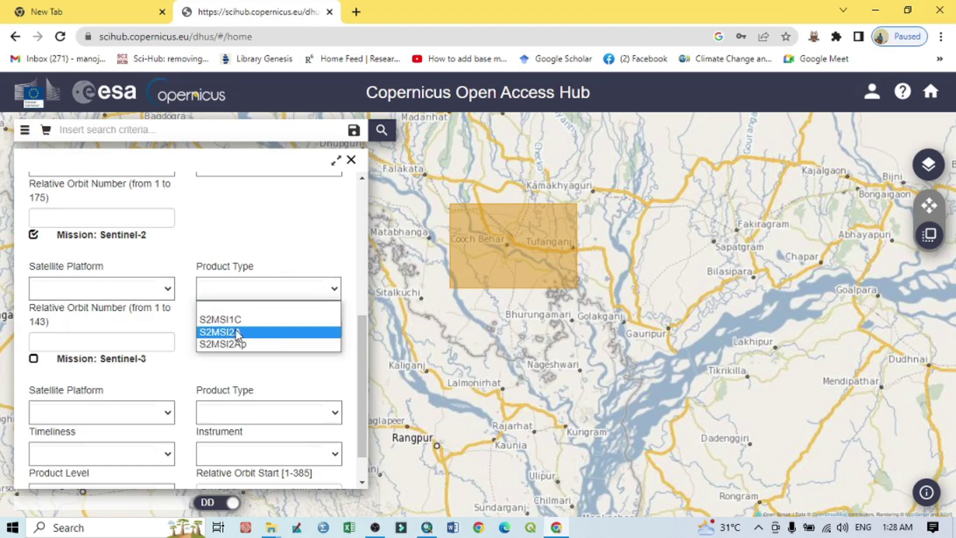
pyautogui.click(236, 331)
pyautogui.click(270, 329)
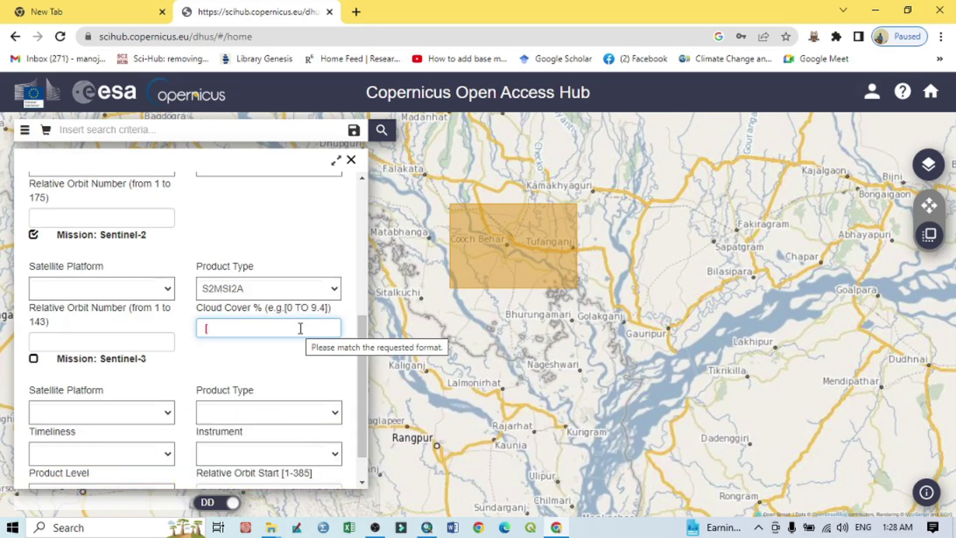
pyautogui.write('0')
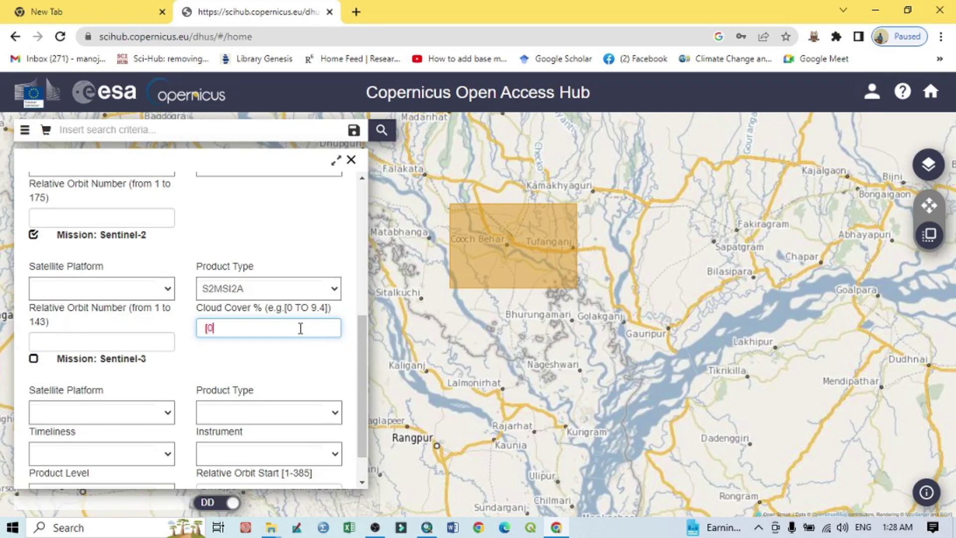
pyautogui.write(' TO 5]')
pyautogui.click(306, 369)
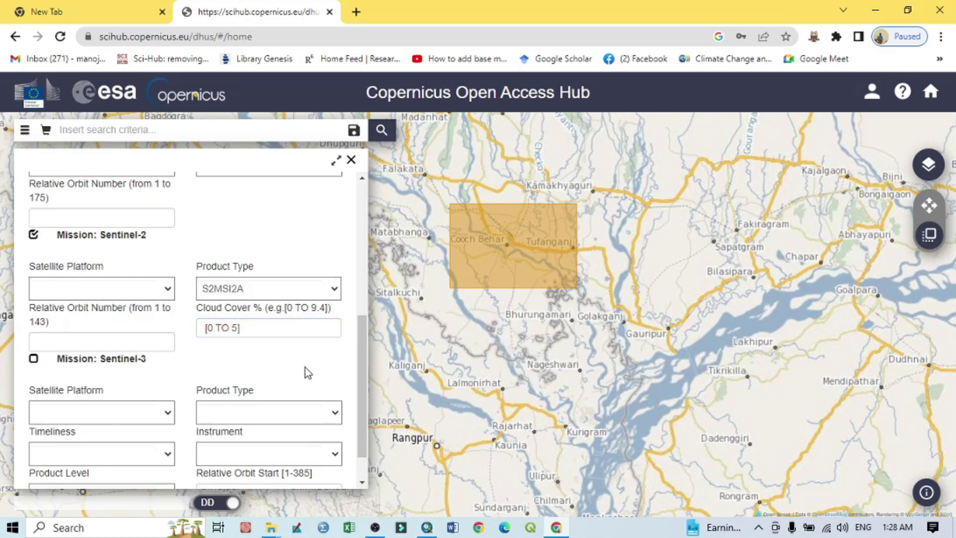
# Step: Review the advanced search criteria and run the product search for the drawn area
pyautogui.scroll(-1, 306, 368)
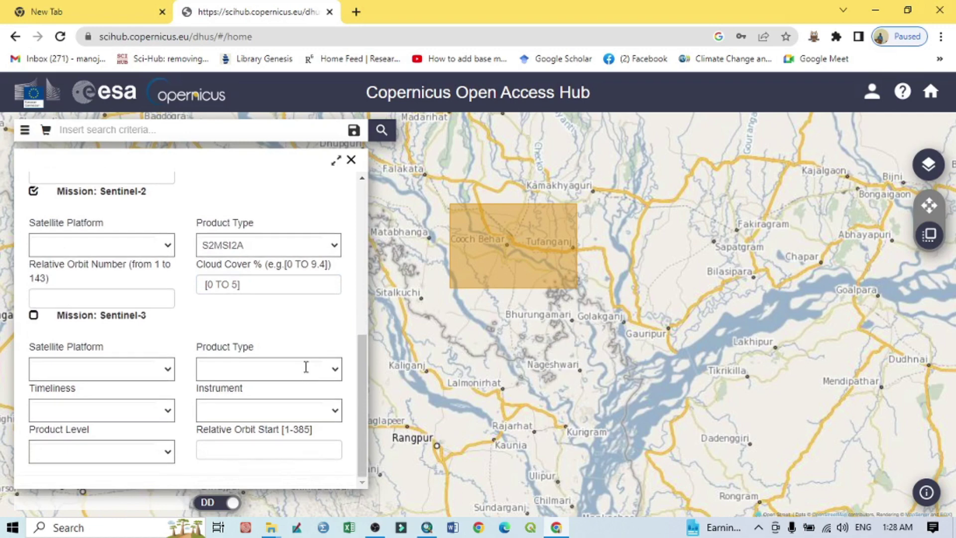
pyautogui.scroll(7, 306, 367)
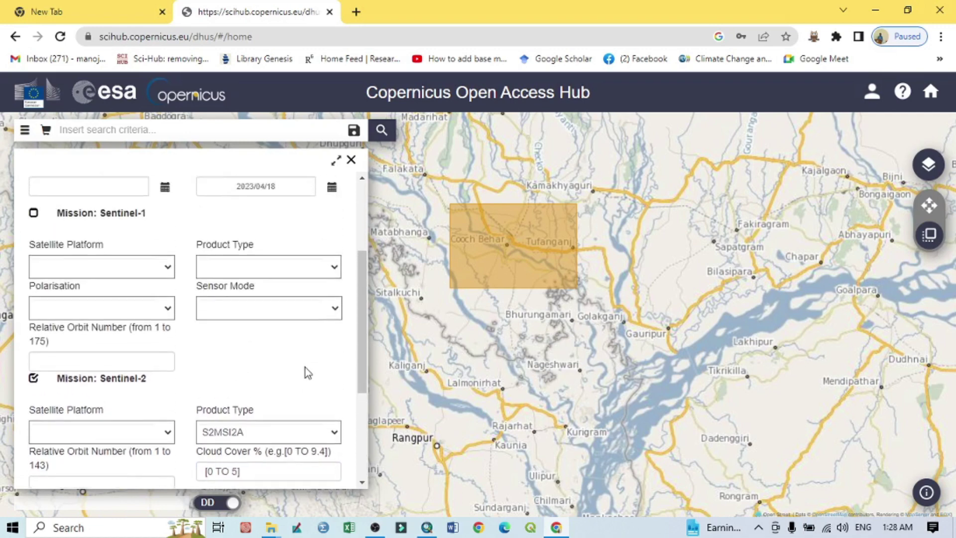
pyautogui.scroll(1, 306, 367)
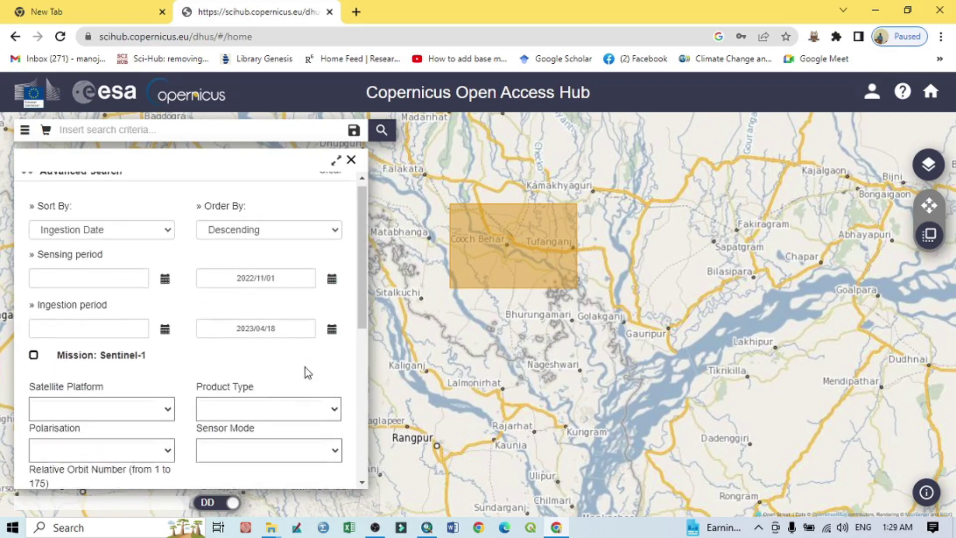
pyautogui.click(381, 131)
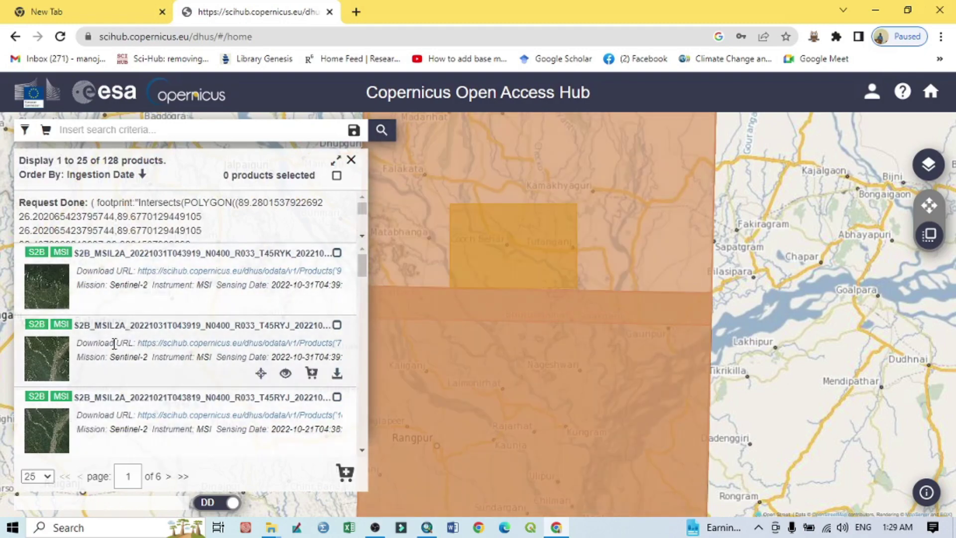
# Step: Inspect the result footprints on the map and view the product details of the S2B_MSIL2A_20221031T043919 scene for tile T45RYK
pyautogui.scroll(-3, 602, 278)
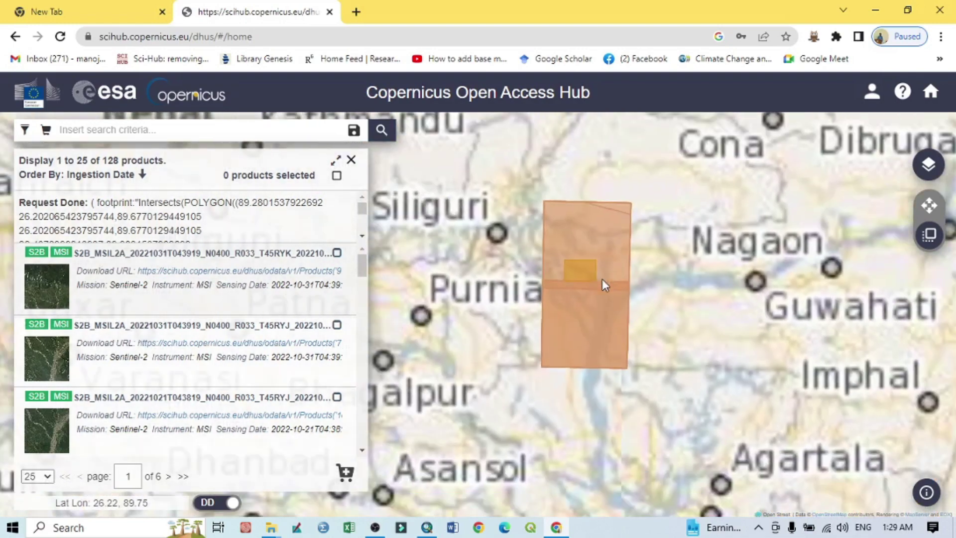
pyautogui.scroll(1, 601, 278)
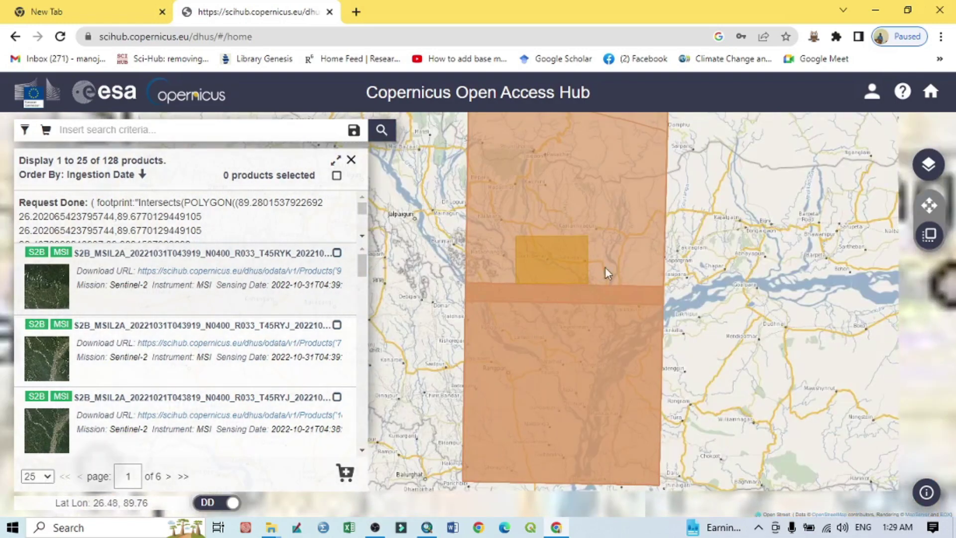
pyautogui.scroll(-1, 589, 284)
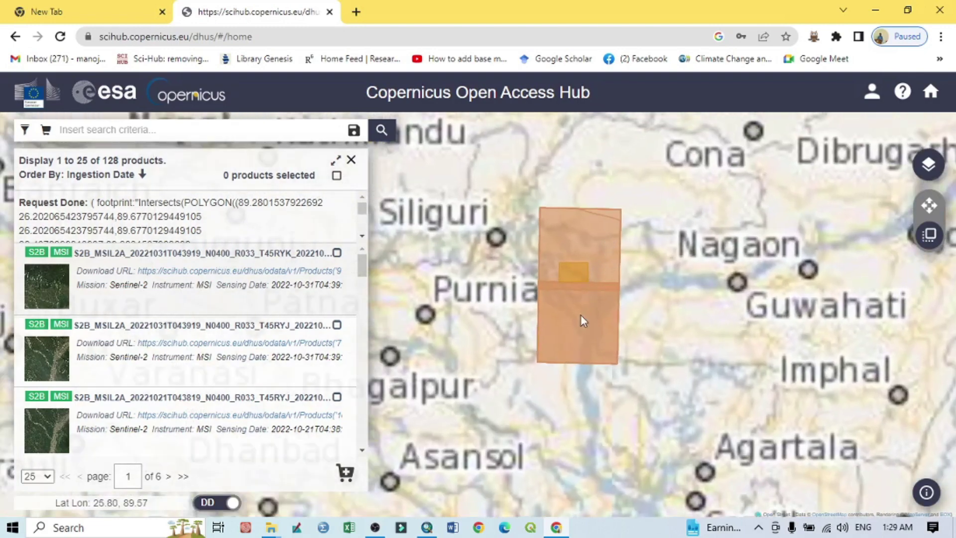
pyautogui.scroll(2, 576, 264)
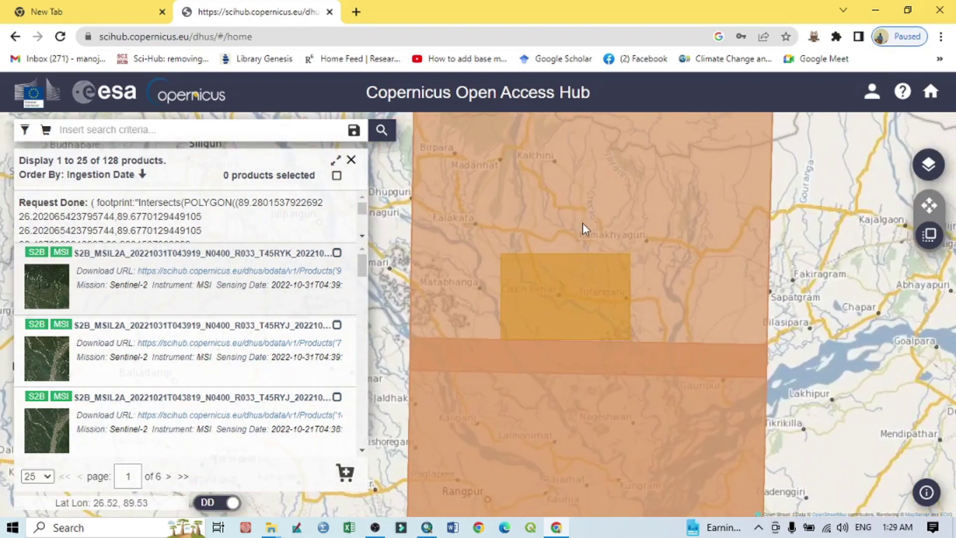
pyautogui.click(558, 457)
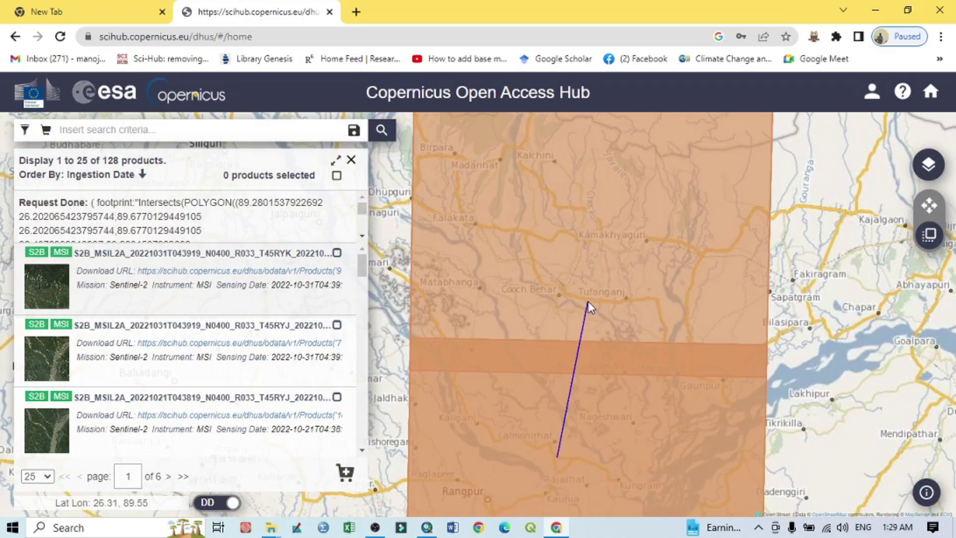
pyautogui.moveTo(264, 304)
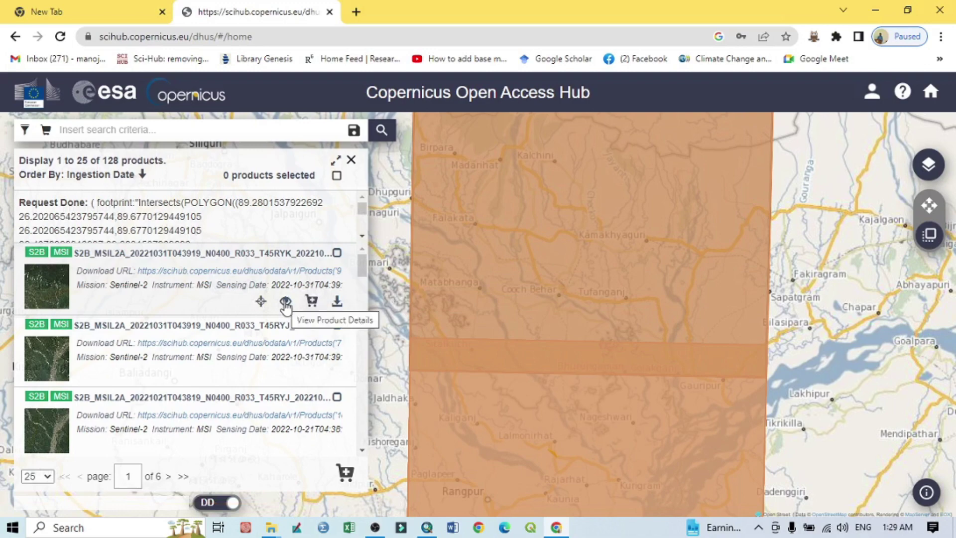
pyautogui.click(285, 304)
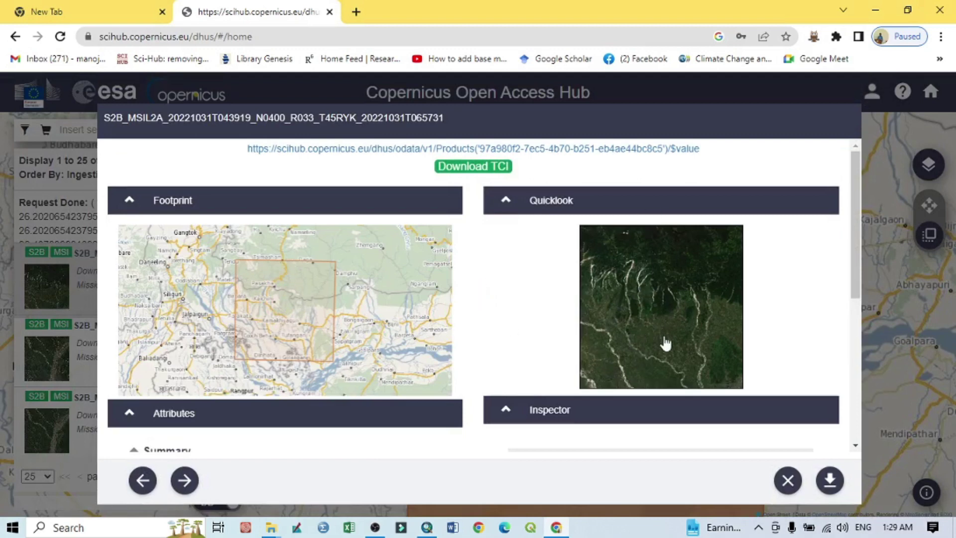
# Step: Review the scene's summary, product attributes, file inspector and quicklook in the product details, and close the details
pyautogui.scroll(-4, 541, 343)
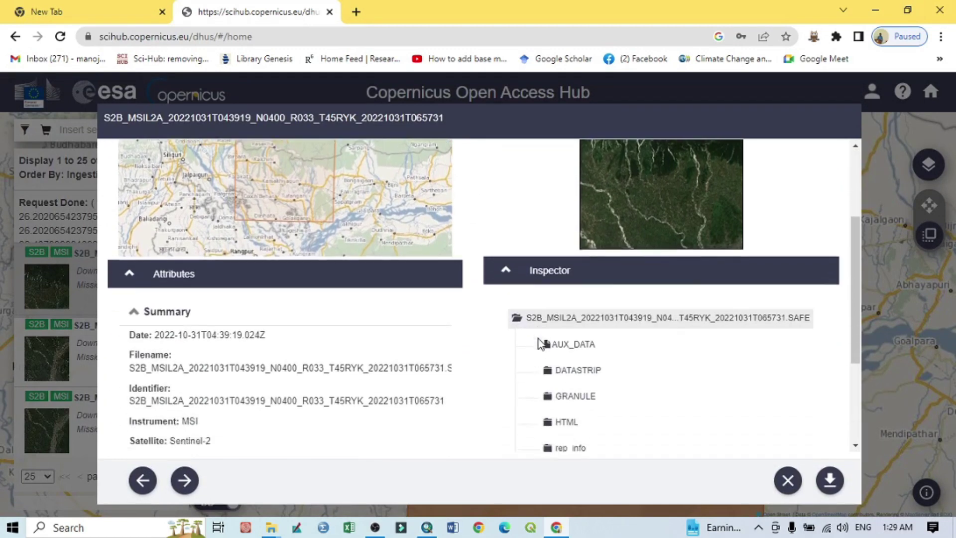
pyautogui.scroll(-2, 267, 323)
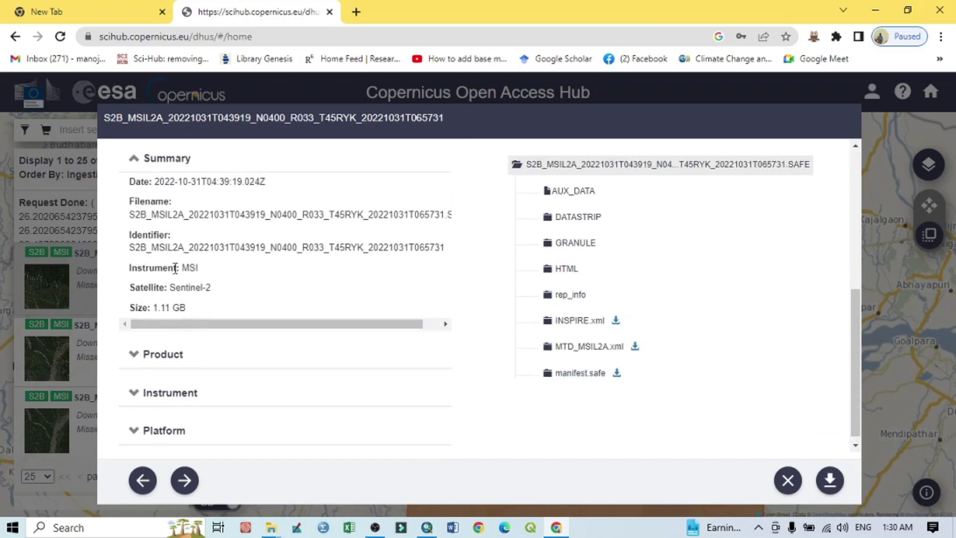
pyautogui.click(162, 356)
pyautogui.scroll(-4, 229, 397)
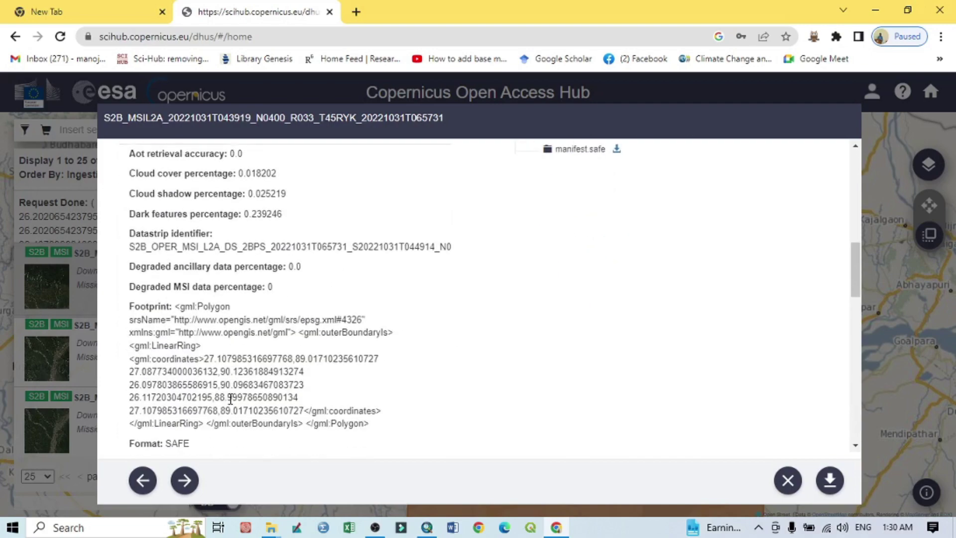
pyautogui.scroll(-4, 230, 398)
pyautogui.scroll(10, 230, 398)
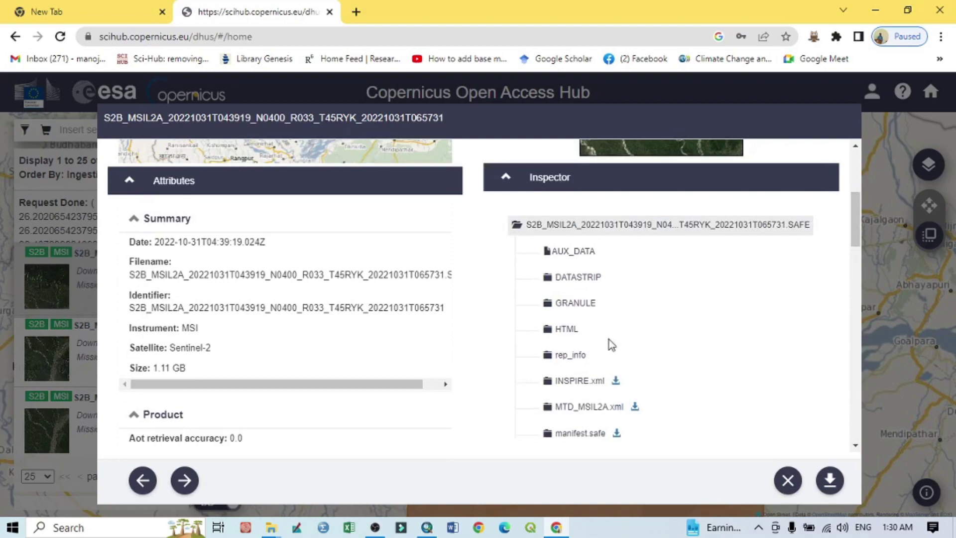
pyautogui.scroll(5, 665, 324)
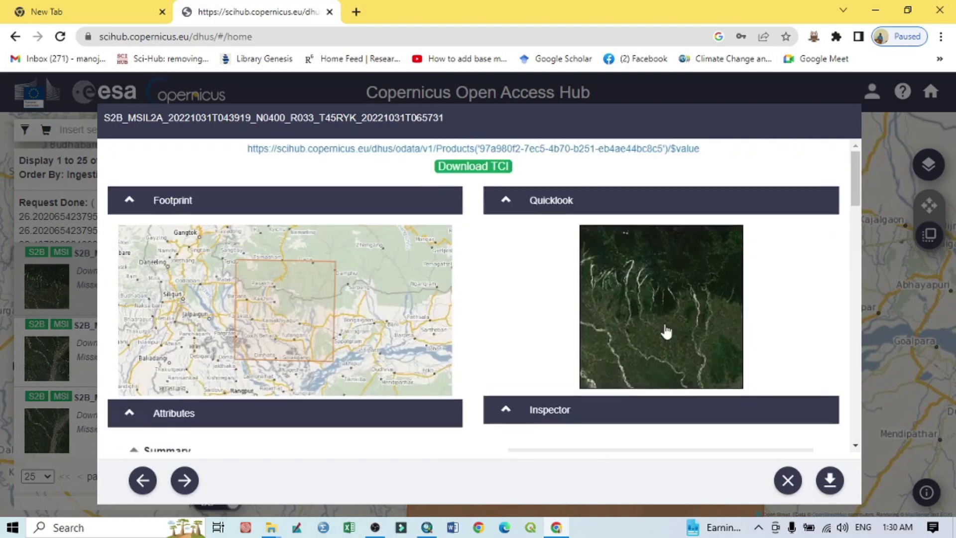
pyautogui.scroll(-3, 664, 331)
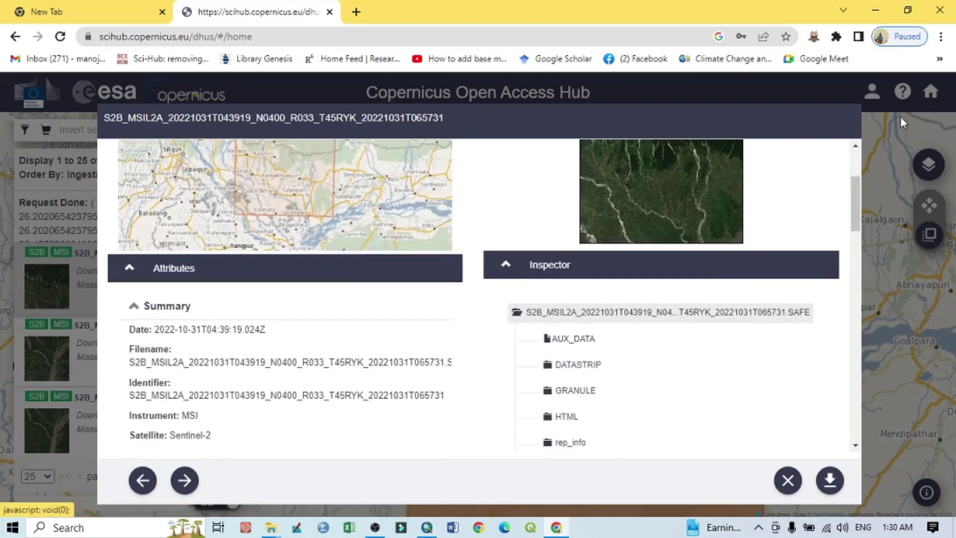
pyautogui.click(789, 479)
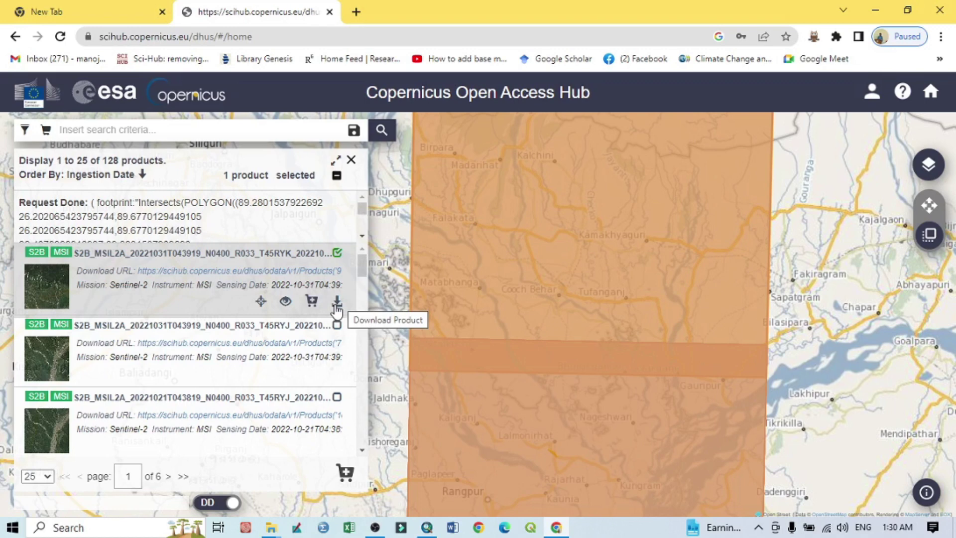
# Step: Download the S2B_MSIL2A_20221031T043919 T45RYK product and, in File Explorer, extract its ZIP archive into a folder of the same name
pyautogui.click(337, 310)
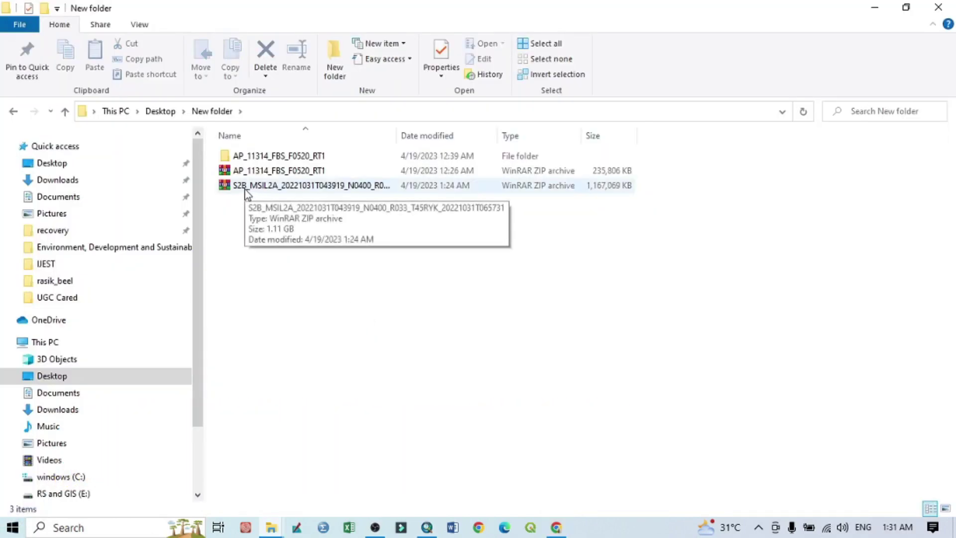
pyautogui.click(260, 193)
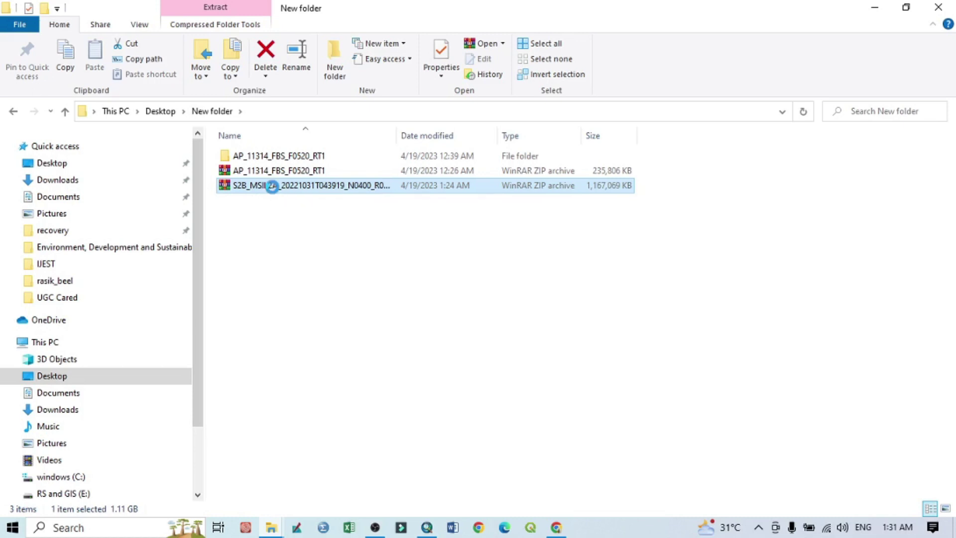
pyautogui.rightClick(274, 191)
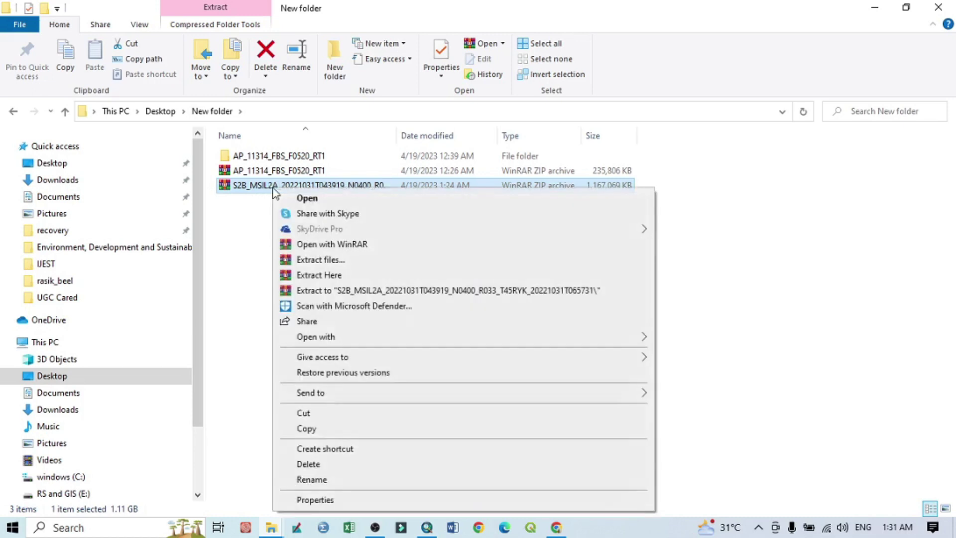
pyautogui.click(437, 292)
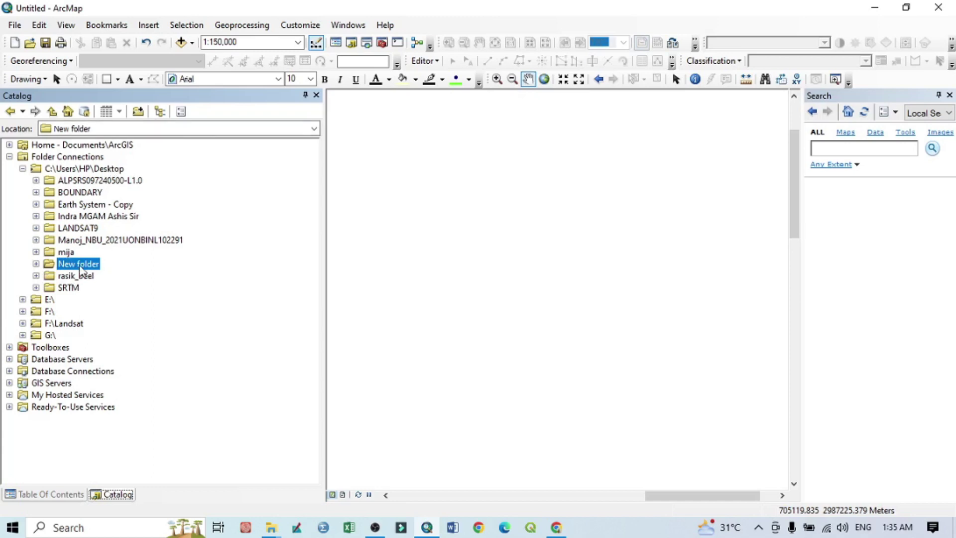
# Step: In ArcMap's Catalog, expand the extracted Sentinel-2 scene in New folder through GRANULE and L2A_T45RYK_A029517_20221031T044914 down to the contents of IMG_DATA
pyautogui.click(36, 264)
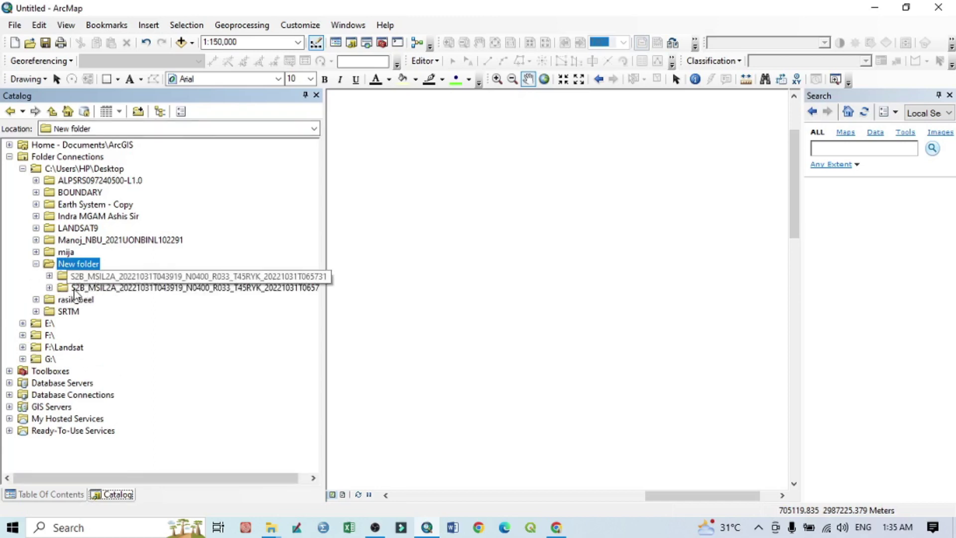
pyautogui.click(49, 287)
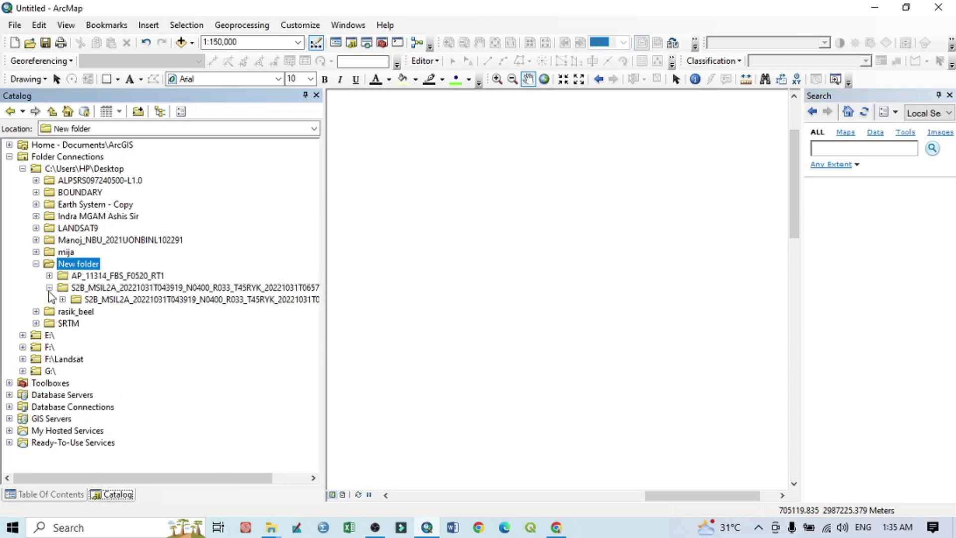
pyautogui.click(63, 299)
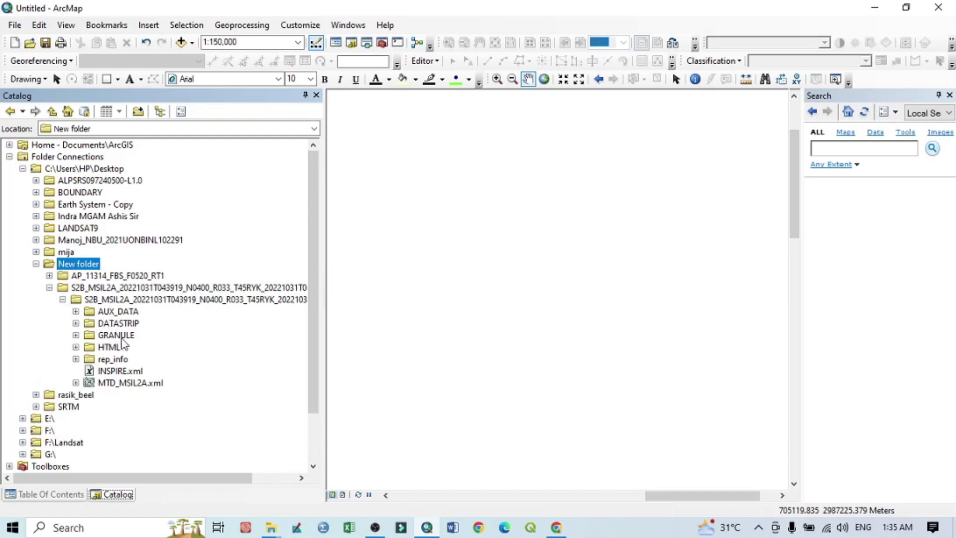
pyautogui.click(76, 335)
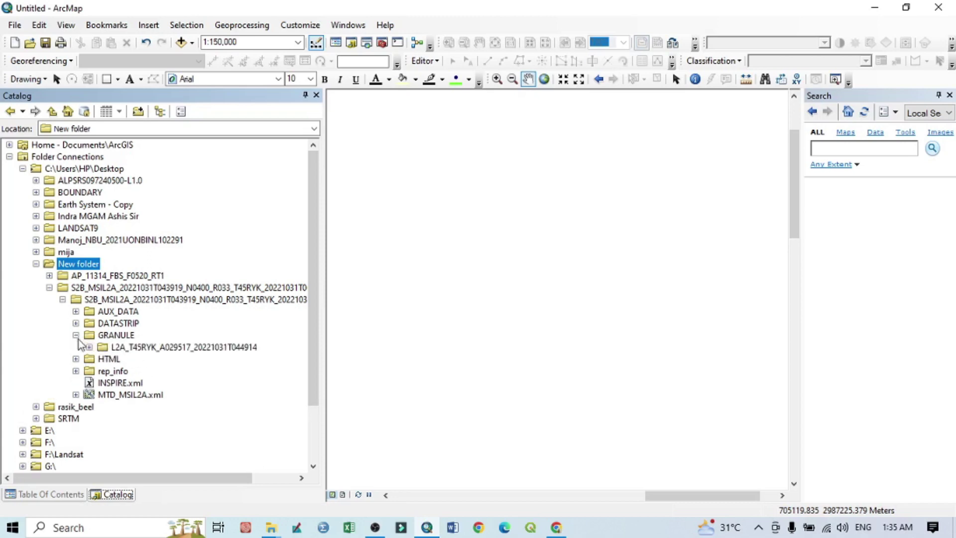
pyautogui.click(90, 347)
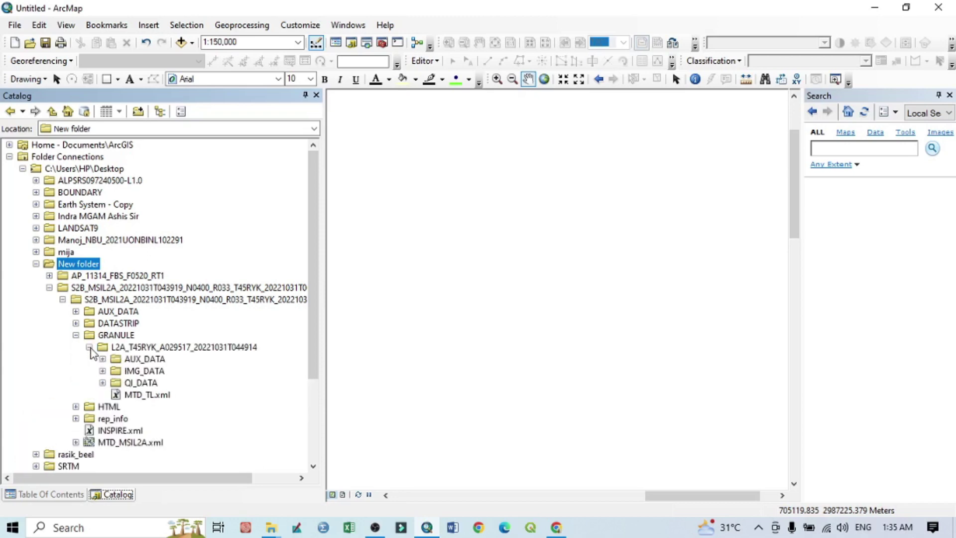
pyautogui.click(102, 371)
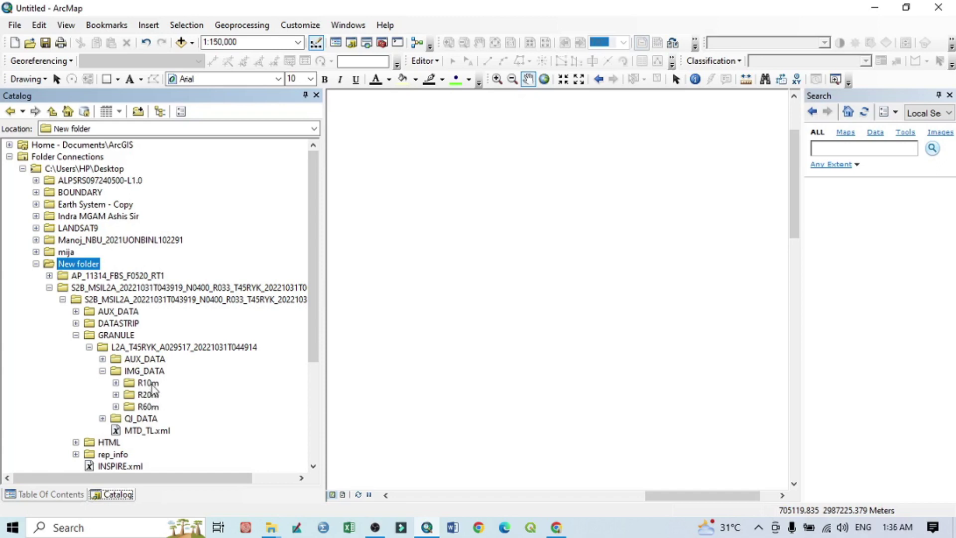
# Step: Expand the R10m, R20m and R60m folders and examine the band files in each resolution
pyautogui.click(116, 382)
pyautogui.scroll(-3, 179, 391)
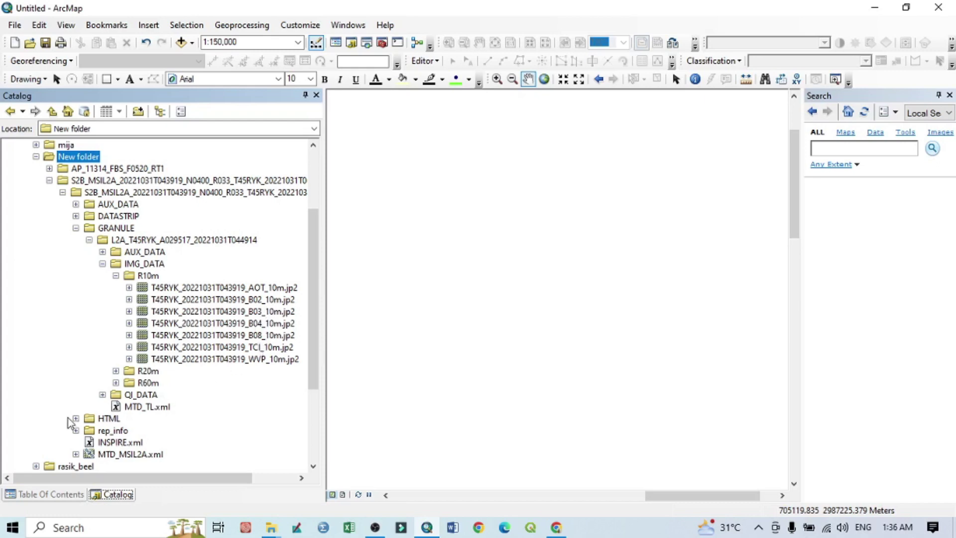
pyautogui.click(116, 371)
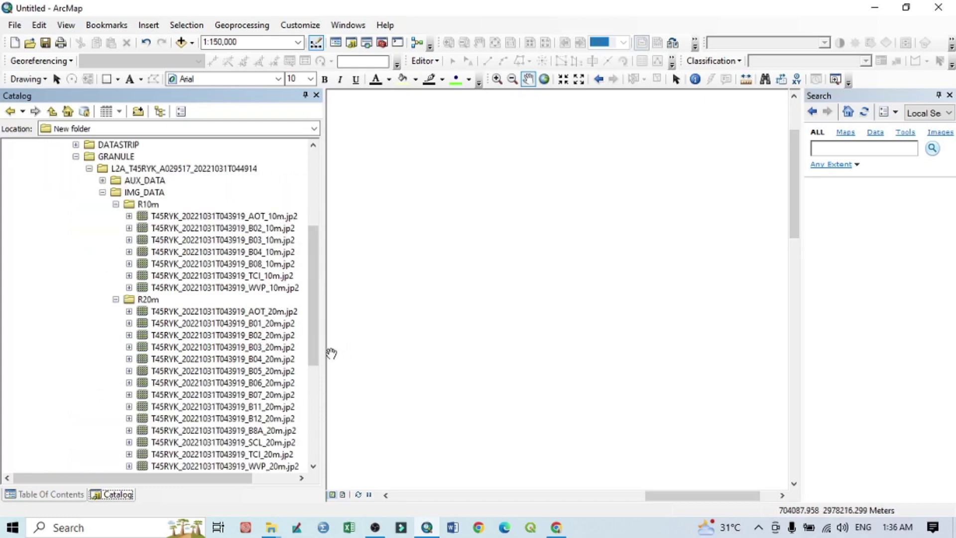
pyautogui.scroll(-6, 272, 420)
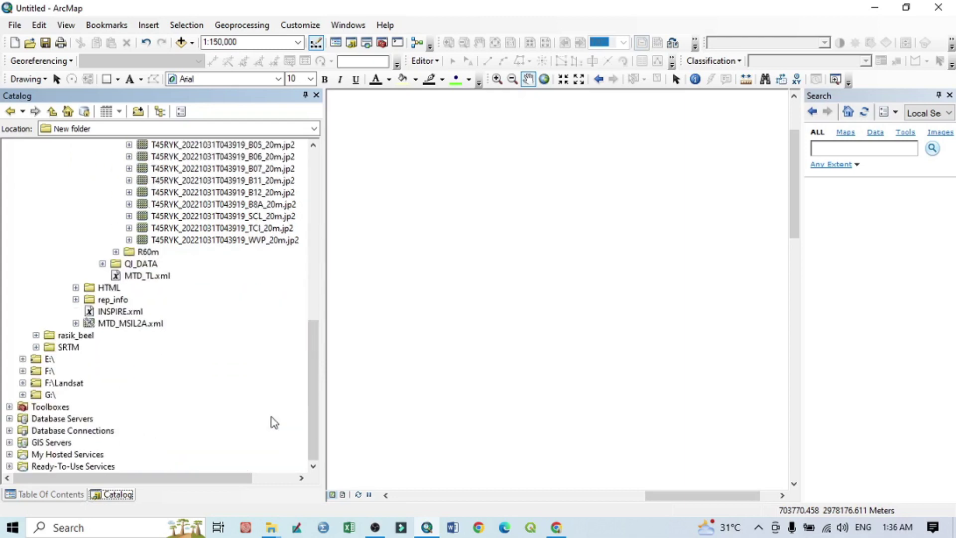
pyautogui.click(116, 252)
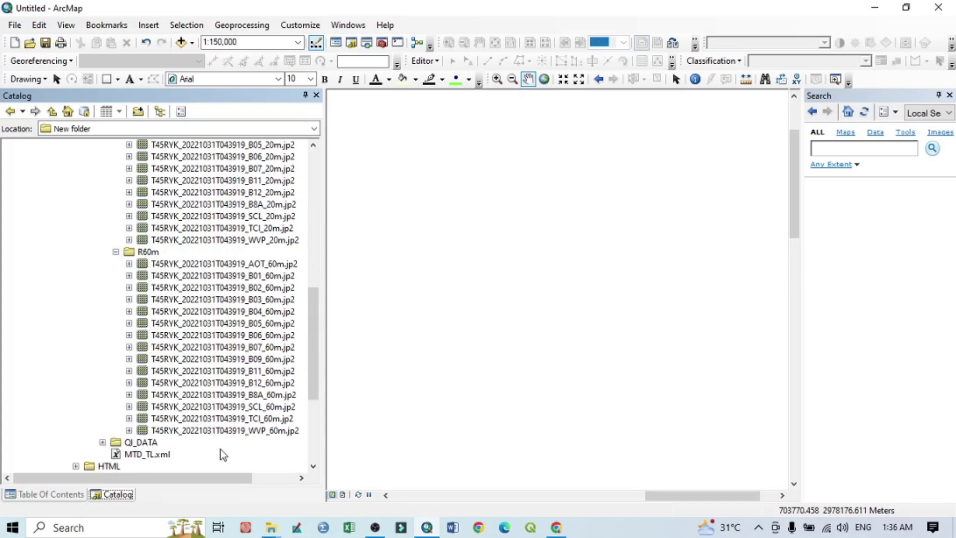
pyautogui.scroll(10, 269, 346)
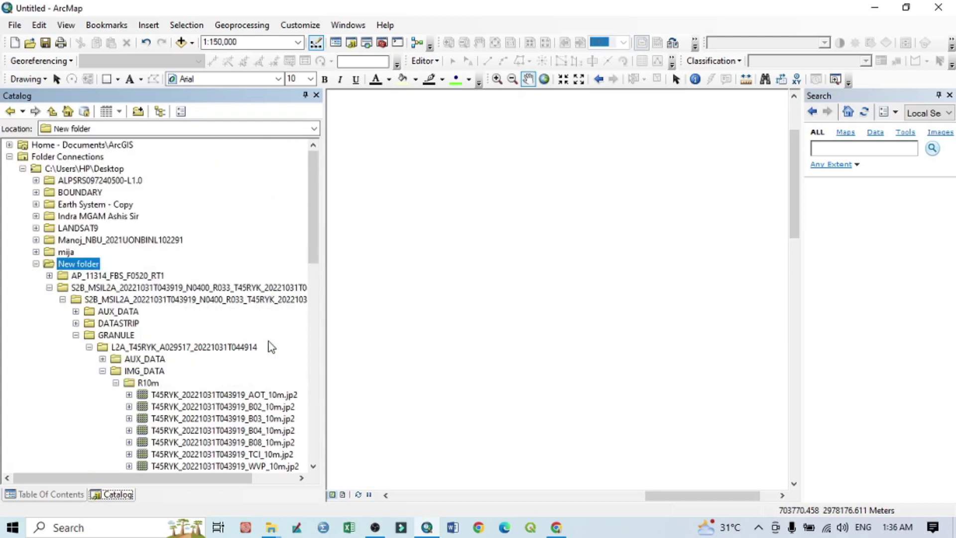
pyautogui.scroll(-2, 270, 346)
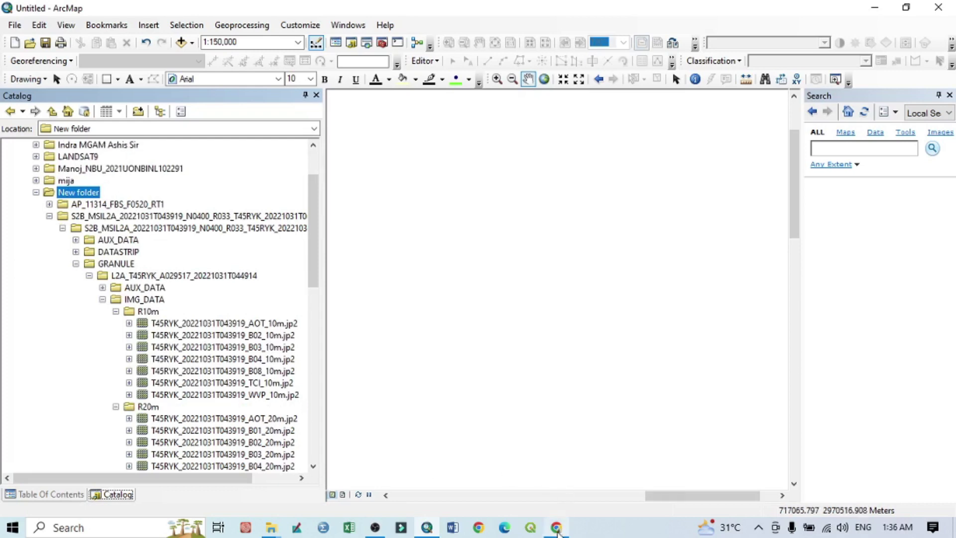
# Step: Switch to Chrome, search Google for "sentinel 2 bands" and open the GISGeography article Sentinel 2 Bands and Combinations
pyautogui.click(556, 528)
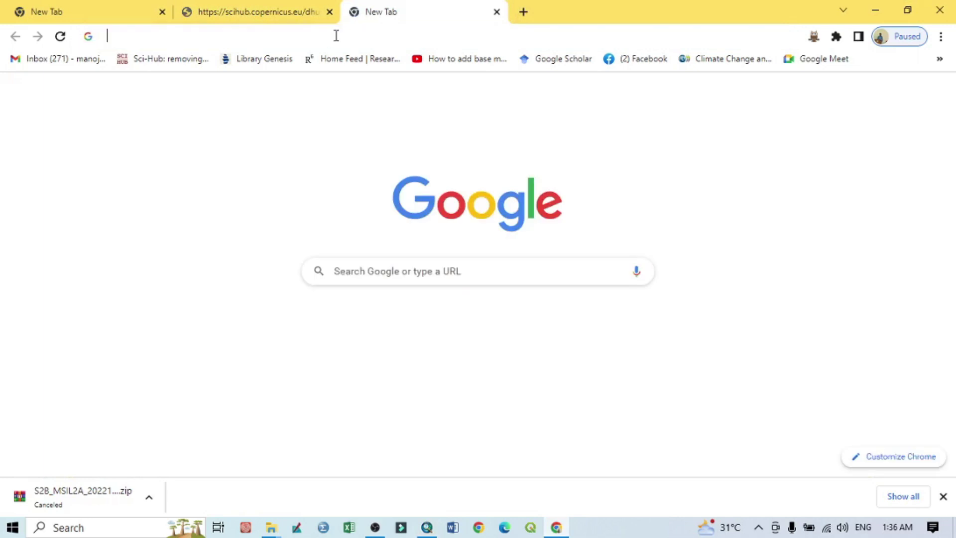
pyautogui.click(337, 36)
pyautogui.write('SE')
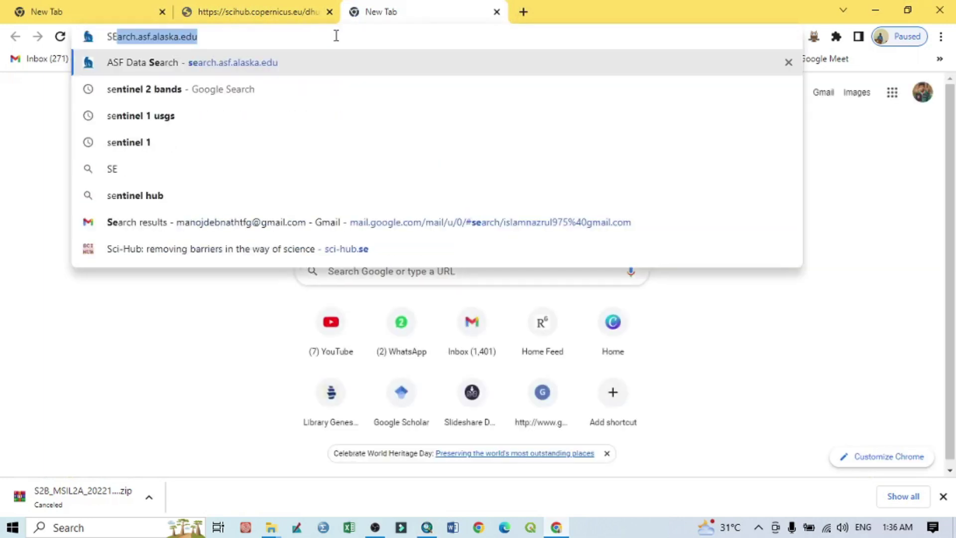
pyautogui.write('NT')
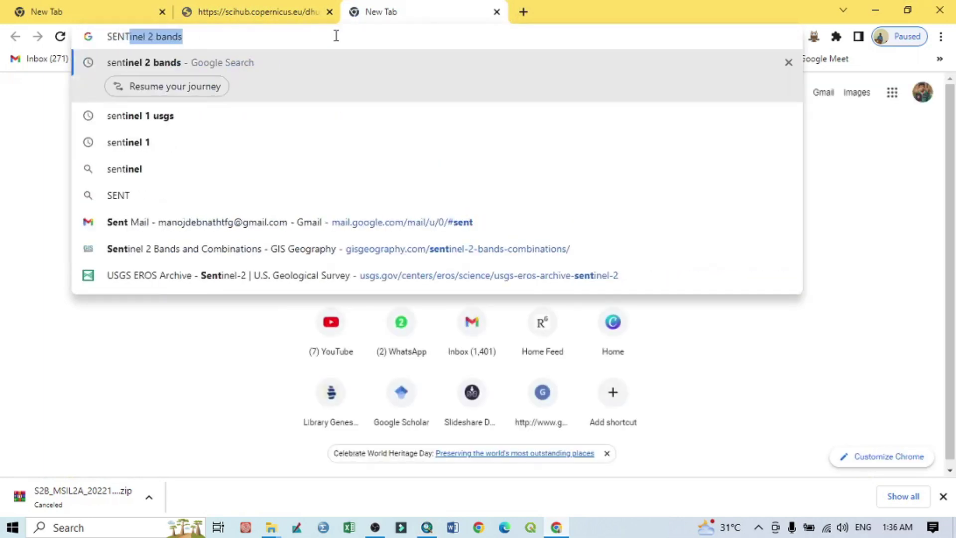
pyautogui.press('Return')
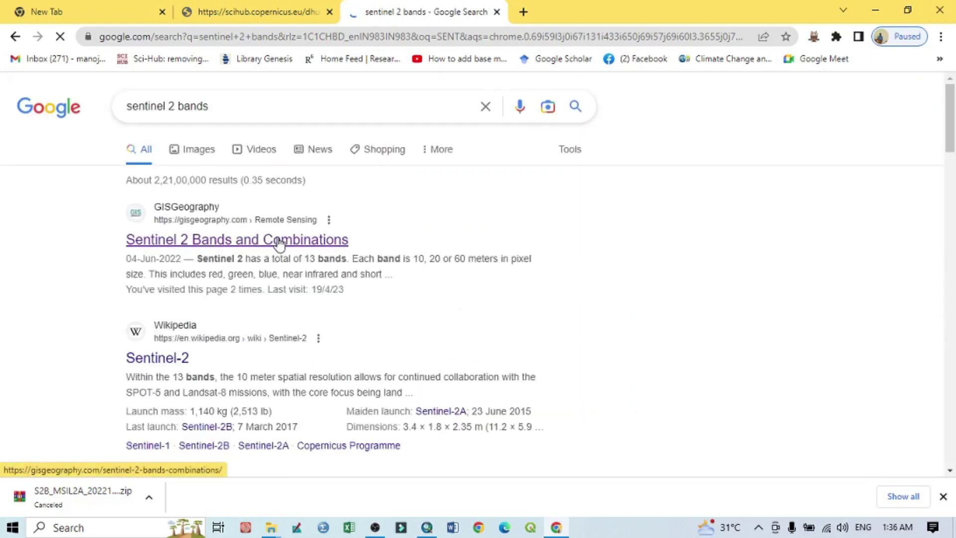
pyautogui.click(279, 243)
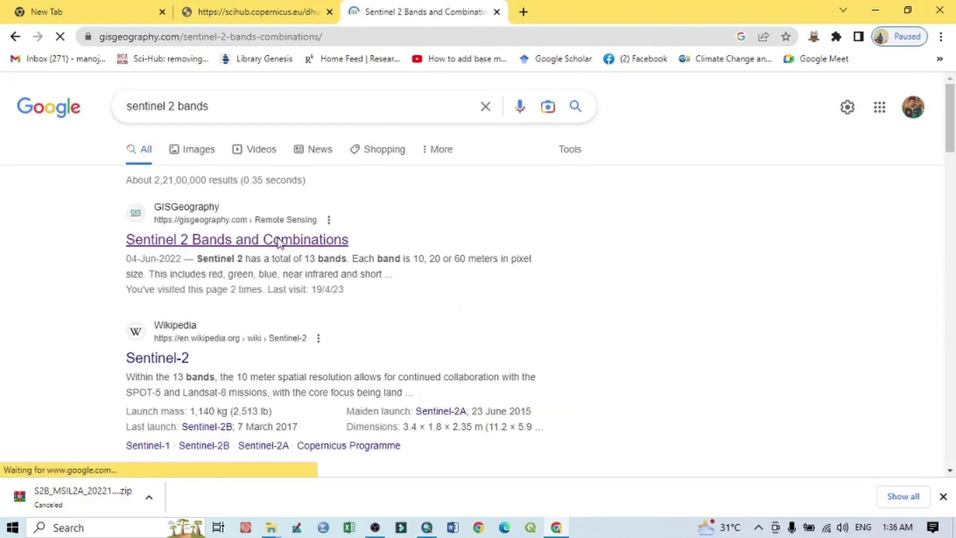
# Step: Examine the article's band table for the resolution, central wavelength and description of Sentinel-2 bands B1 to B12
pyautogui.scroll(-20, 468, 297)
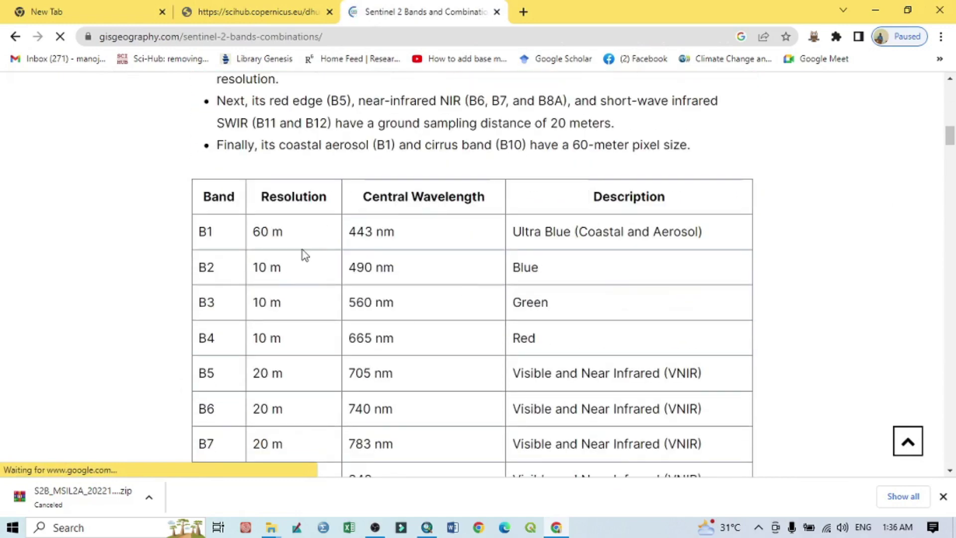
pyautogui.scroll(-1, 259, 214)
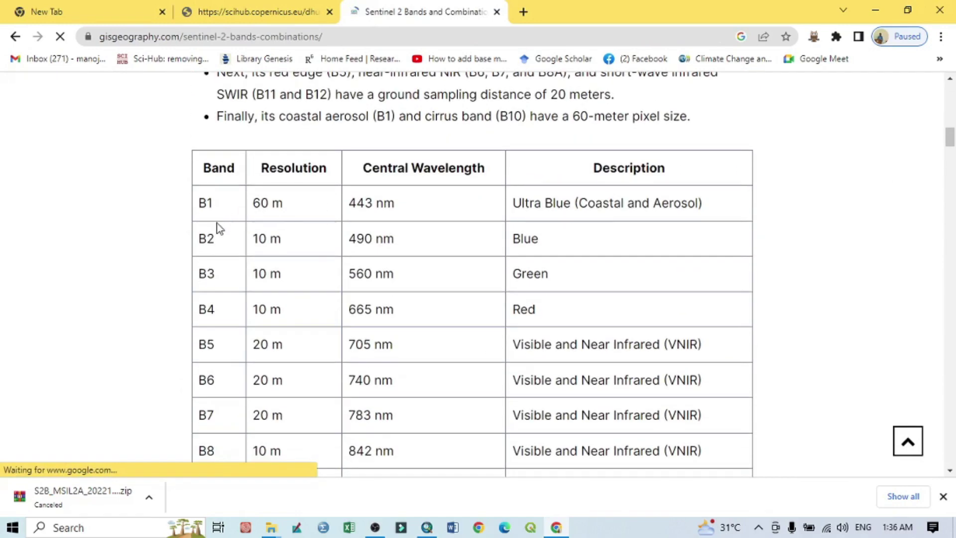
pyautogui.scroll(-1, 234, 328)
pyautogui.scroll(-2, 240, 348)
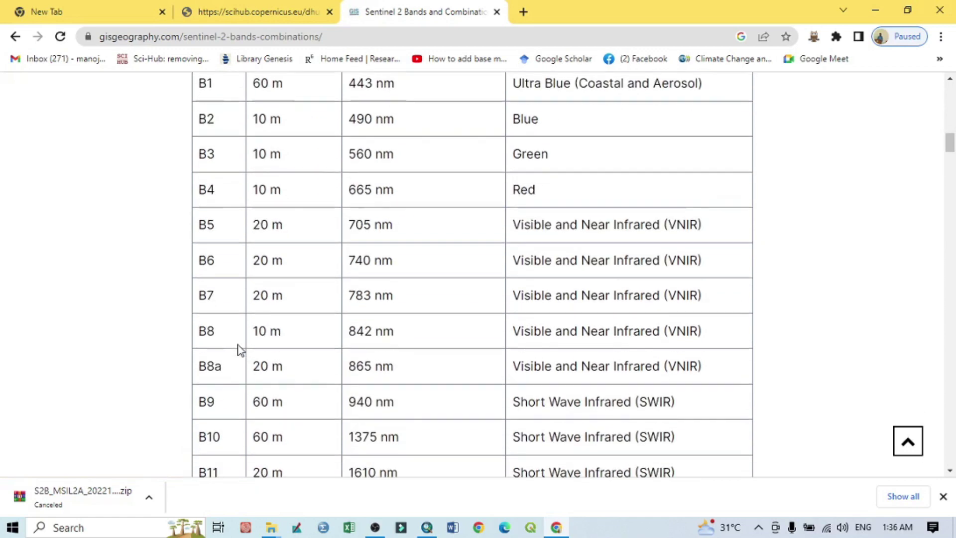
pyautogui.scroll(-2, 244, 379)
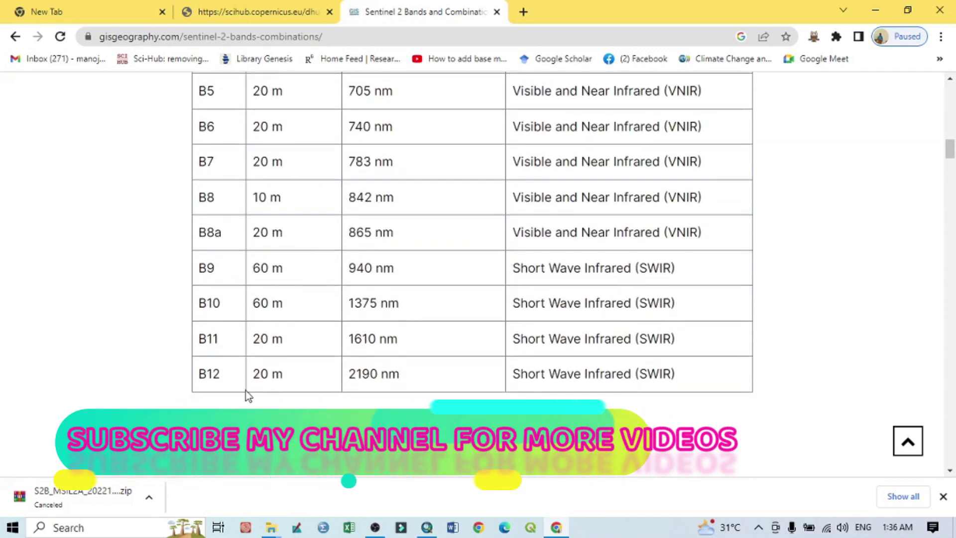
pyautogui.scroll(5, 246, 390)
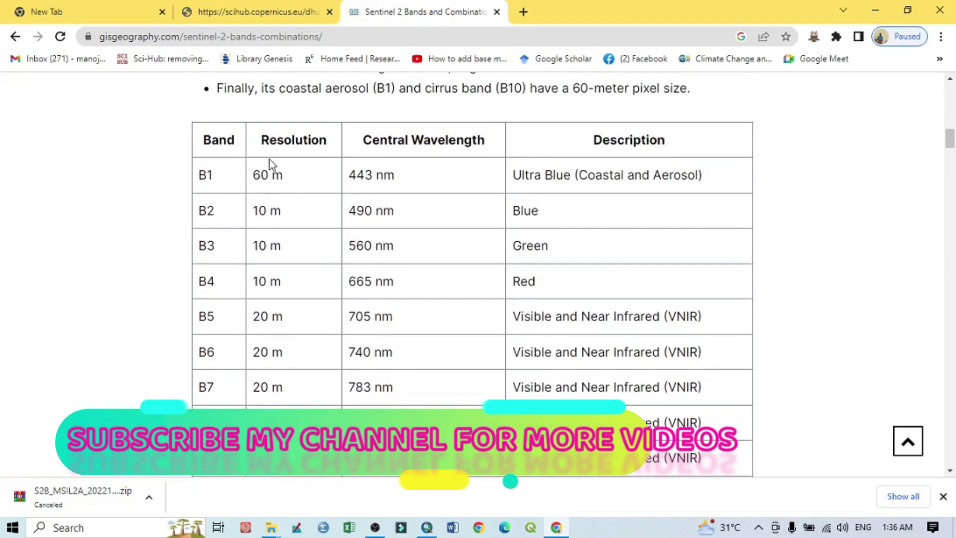
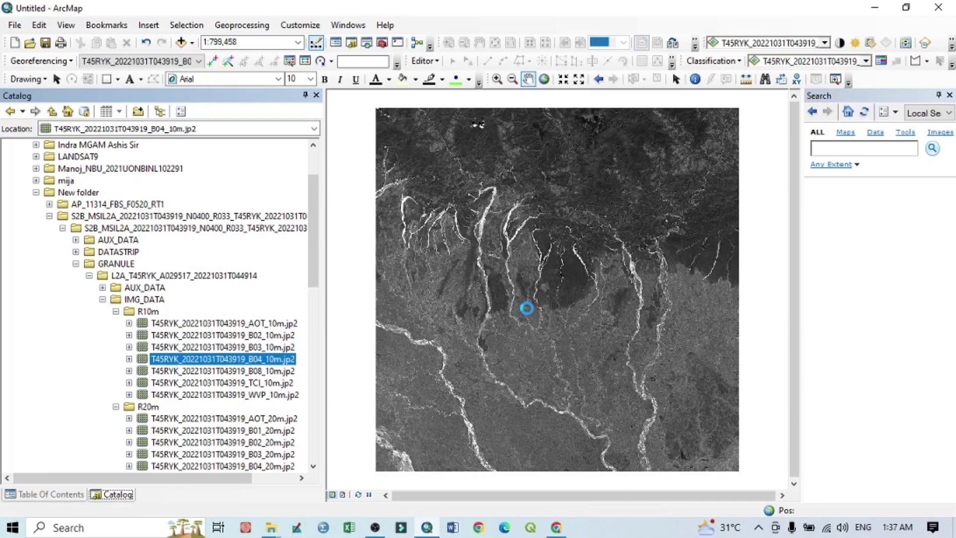
# Step: Add the 10 m near-infrared band T45RYK_20221031T043919_B08_10m.jp2 from the R10m folder to the ArcMap map
pyautogui.click(243, 371)
pyautogui.moveTo(242, 372); pyautogui.dragTo(496, 335)
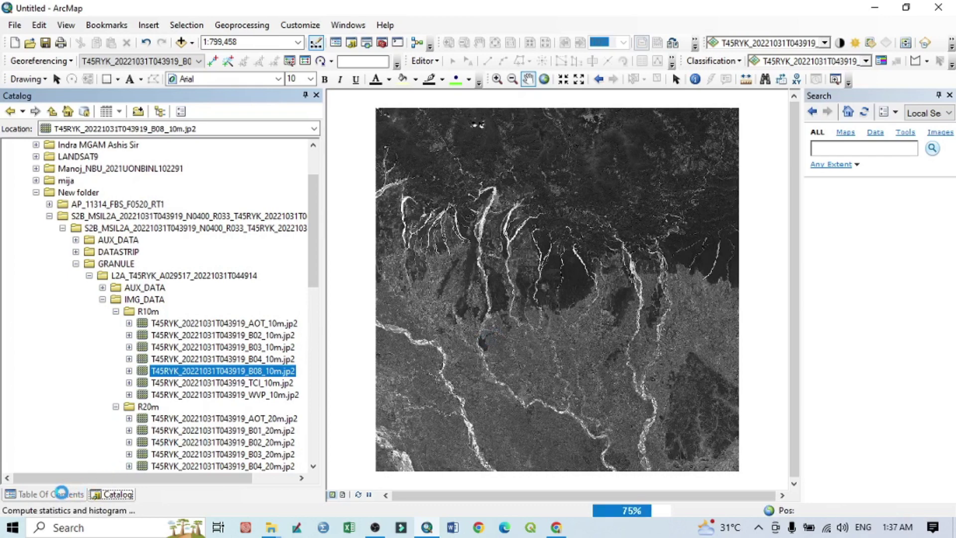
# Step: Combine the four loaded 10 m layers B08, B04, B03 and B02 into one composite image layer using Image Analysis
pyautogui.click(61, 493)
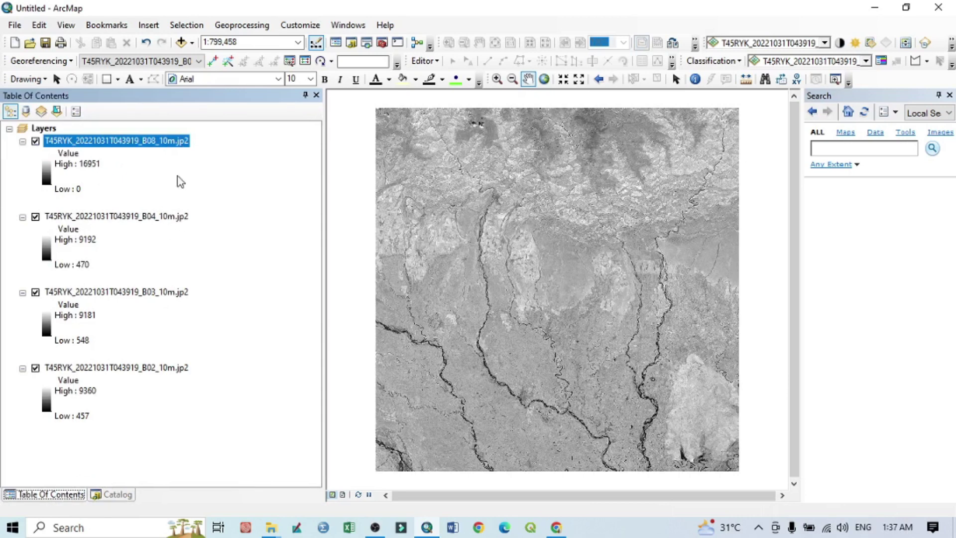
pyautogui.click(144, 368)
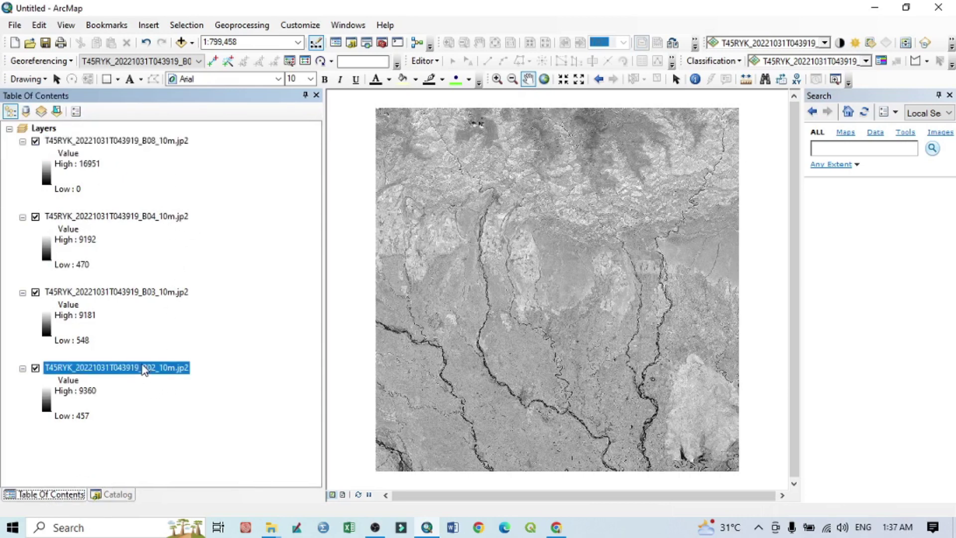
pyautogui.click(158, 298)
pyautogui.click(157, 218)
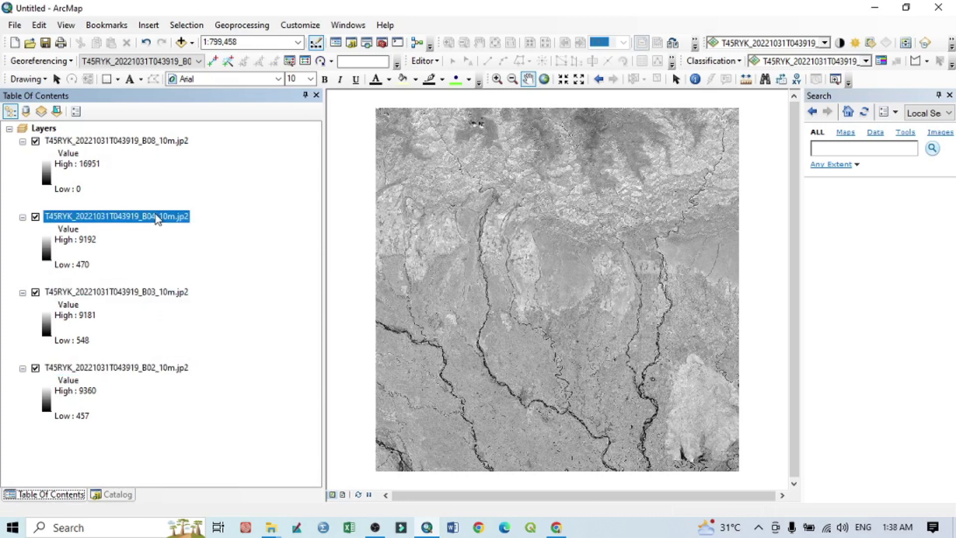
pyautogui.click(167, 142)
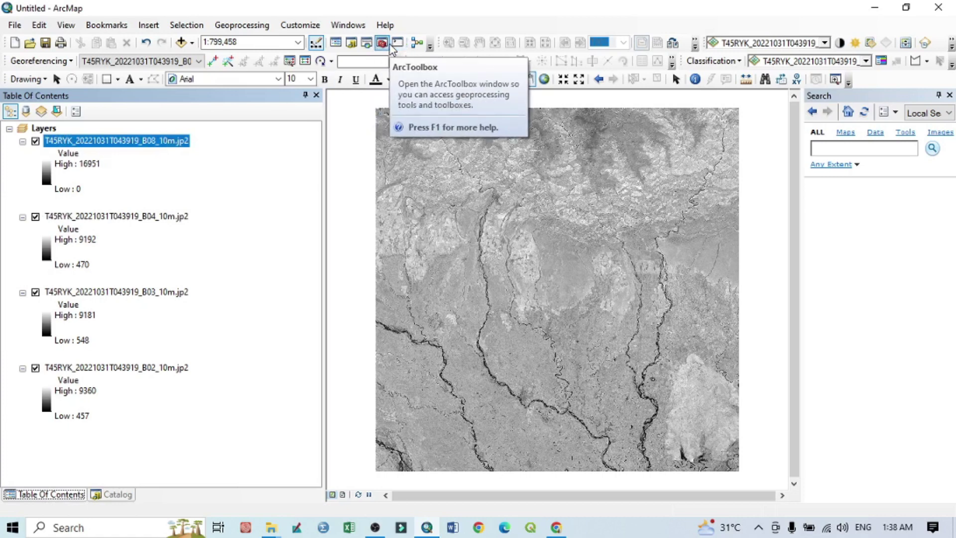
pyautogui.click(356, 28)
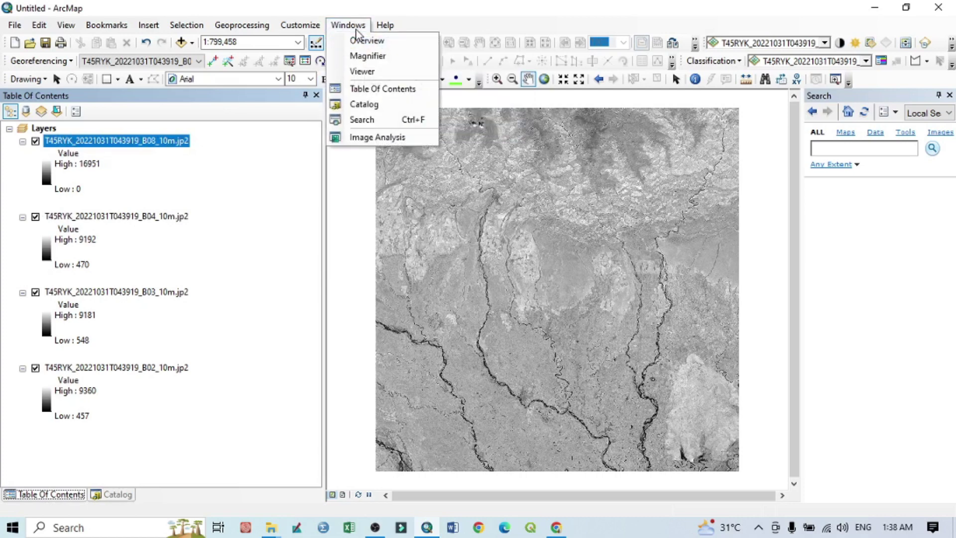
pyautogui.click(407, 136)
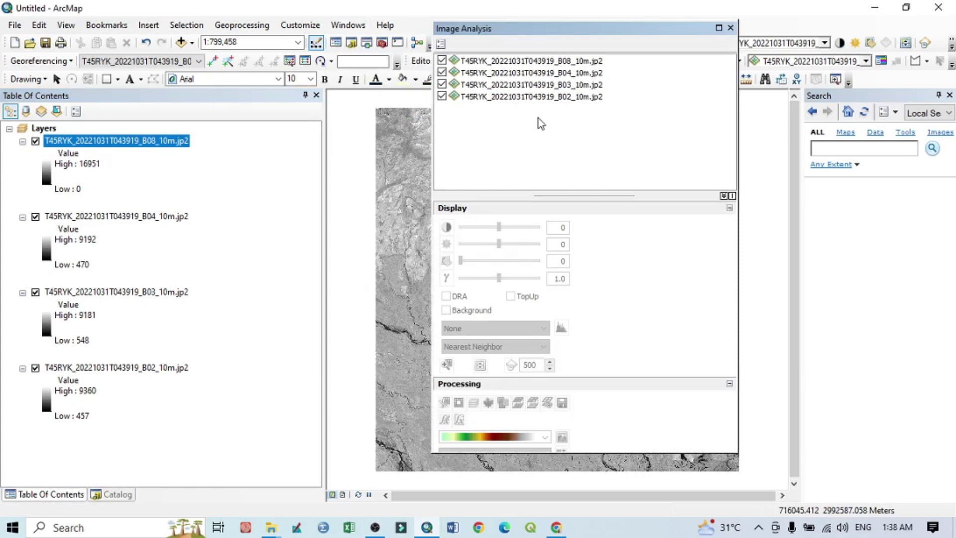
pyautogui.moveTo(540, 122); pyautogui.dragTo(551, 55)
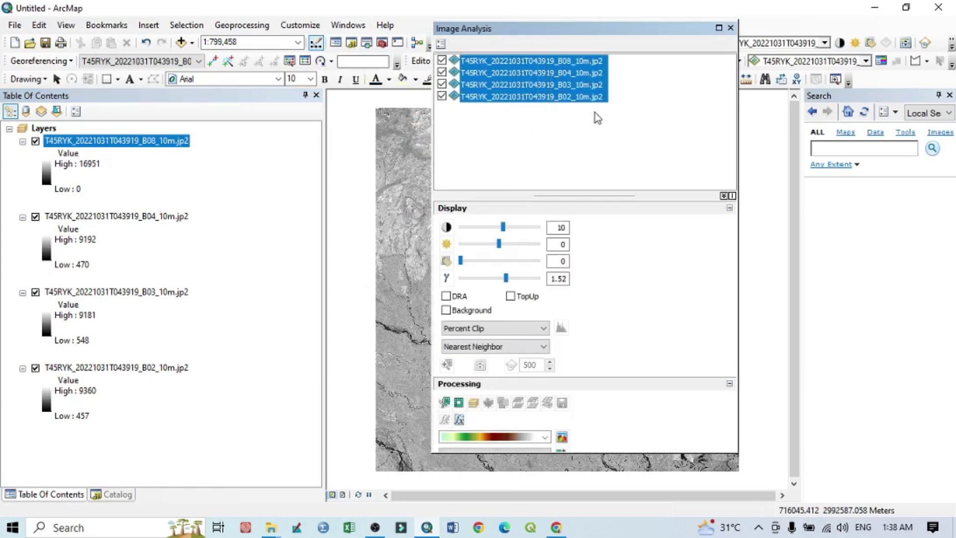
pyautogui.click(471, 405)
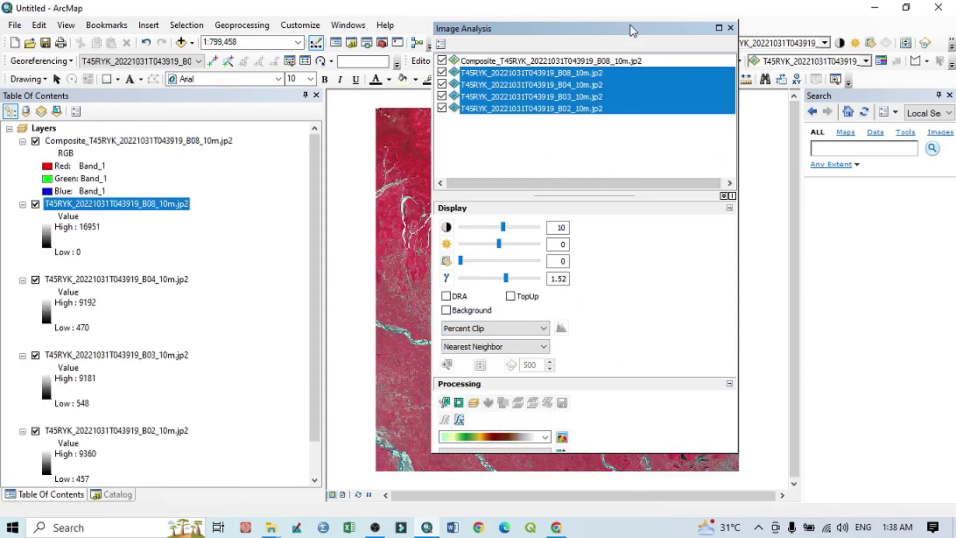
pyautogui.click(731, 29)
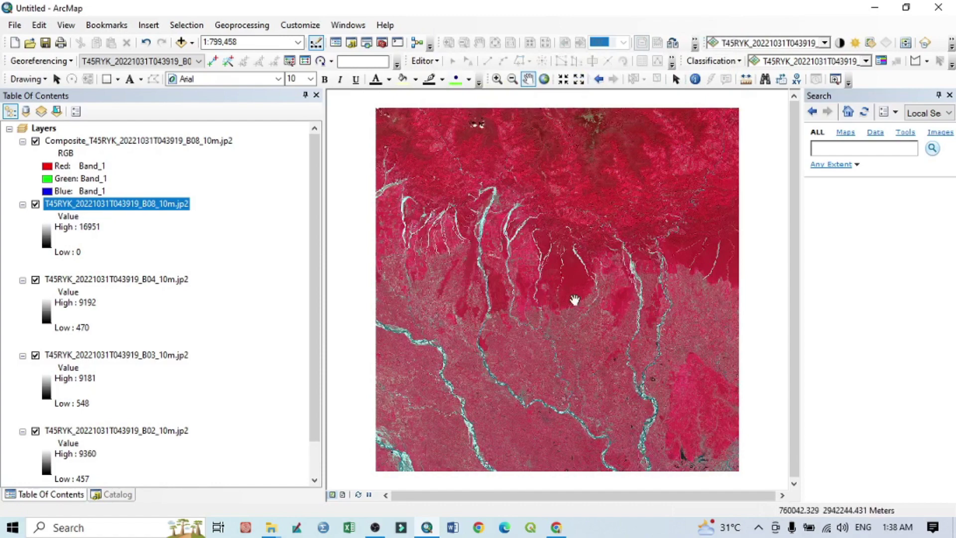
# Step: Examine the false-colour composite around the riverside town and its airfield, down to a scale of 1:12,500
pyautogui.scroll(3, 575, 299)
pyautogui.scroll(-4, 574, 299)
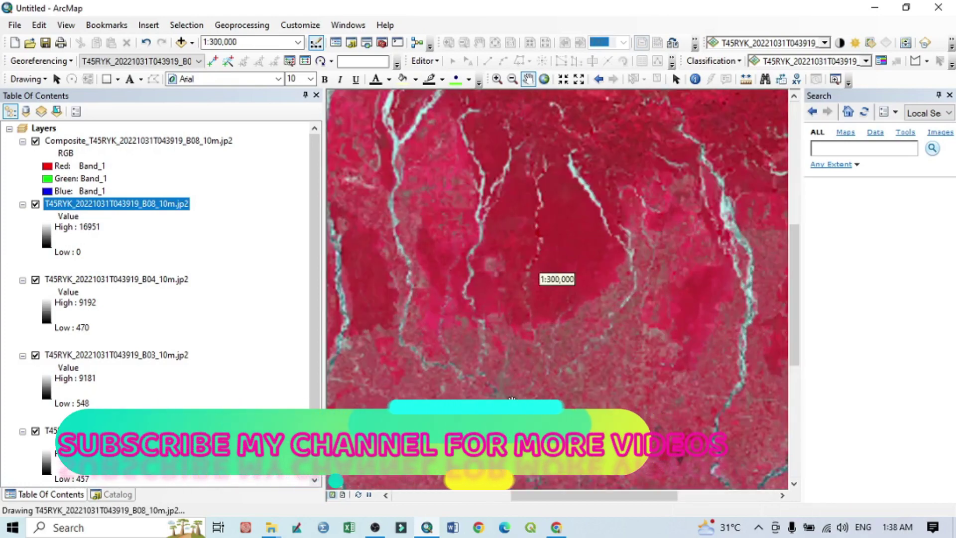
pyautogui.moveTo(513, 401); pyautogui.dragTo(588, 269)
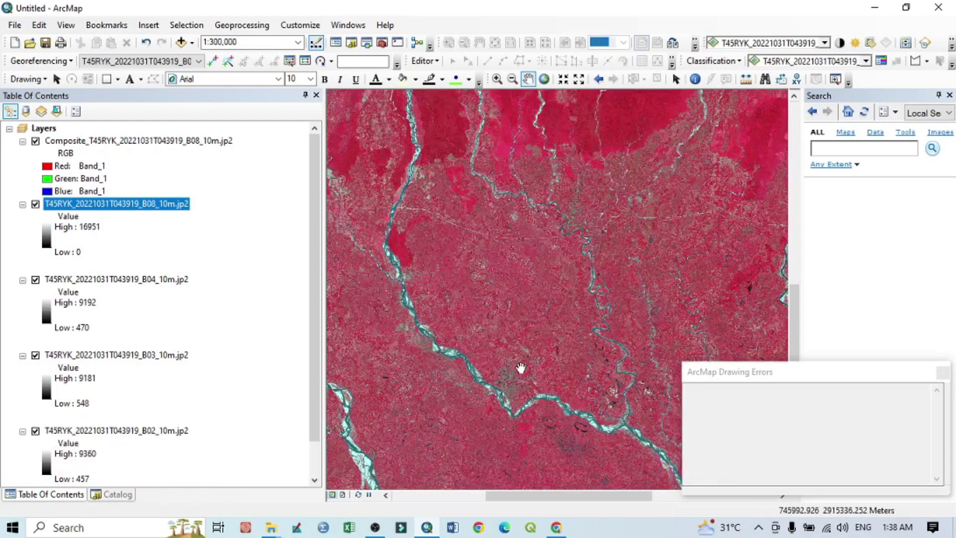
pyautogui.scroll(-1, 508, 386)
pyautogui.scroll(-4, 509, 386)
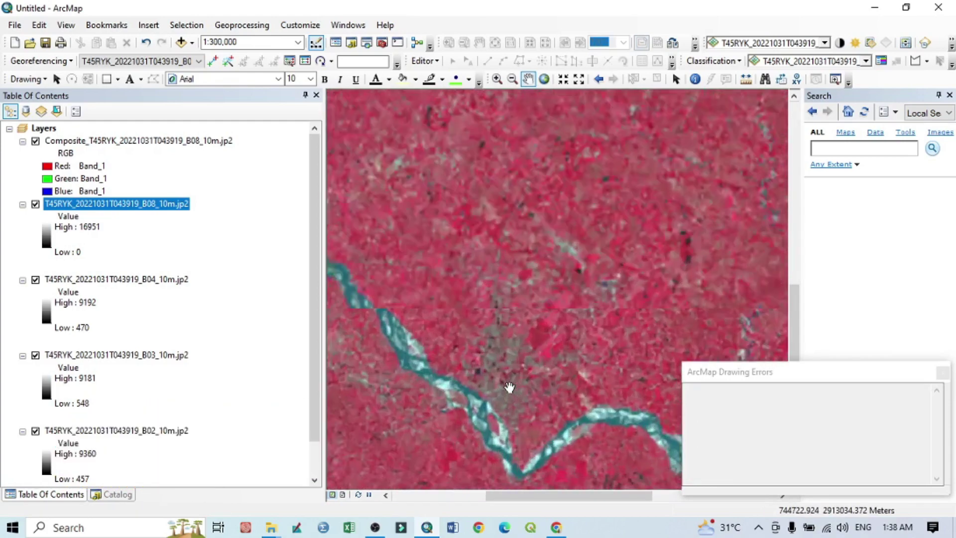
pyautogui.moveTo(564, 372); pyautogui.dragTo(564, 332)
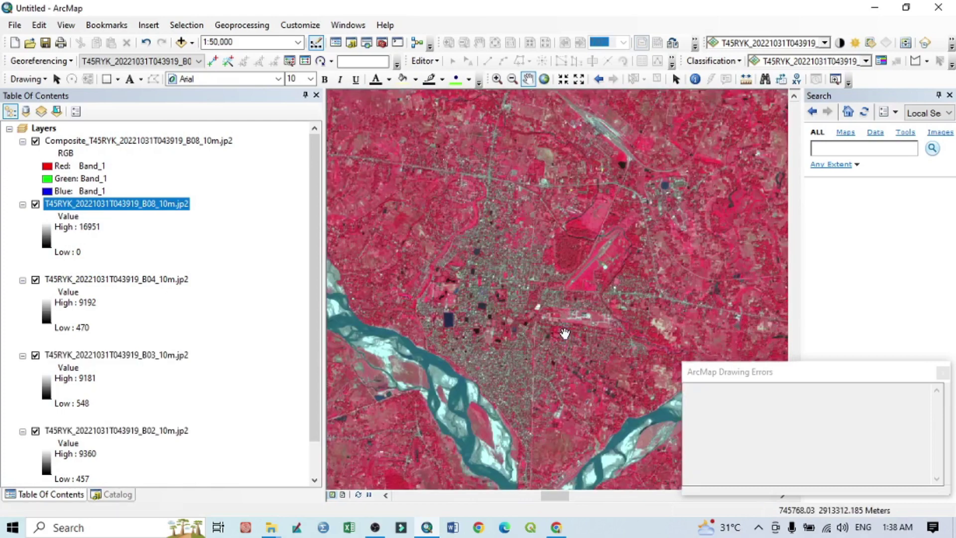
pyautogui.scroll(-3, 564, 332)
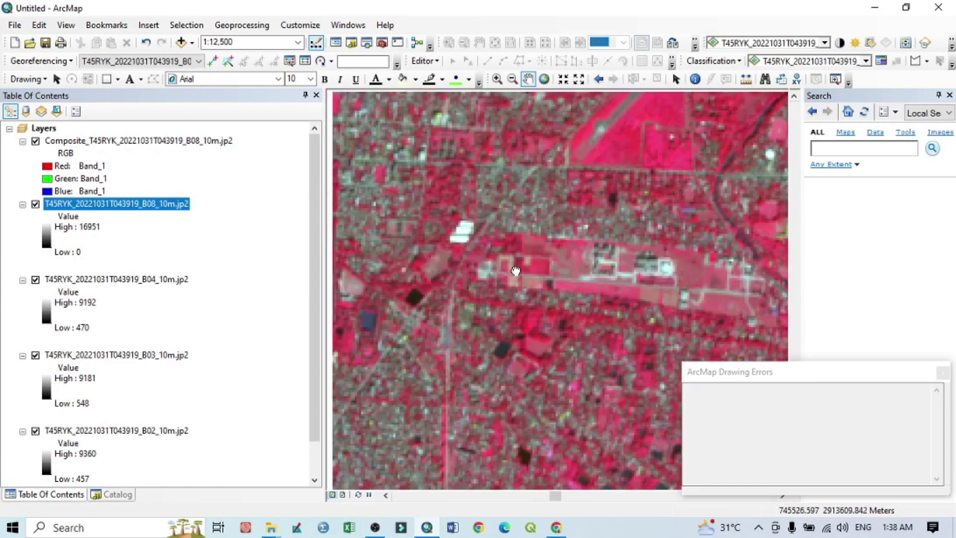
pyautogui.moveTo(515, 271); pyautogui.dragTo(539, 274)
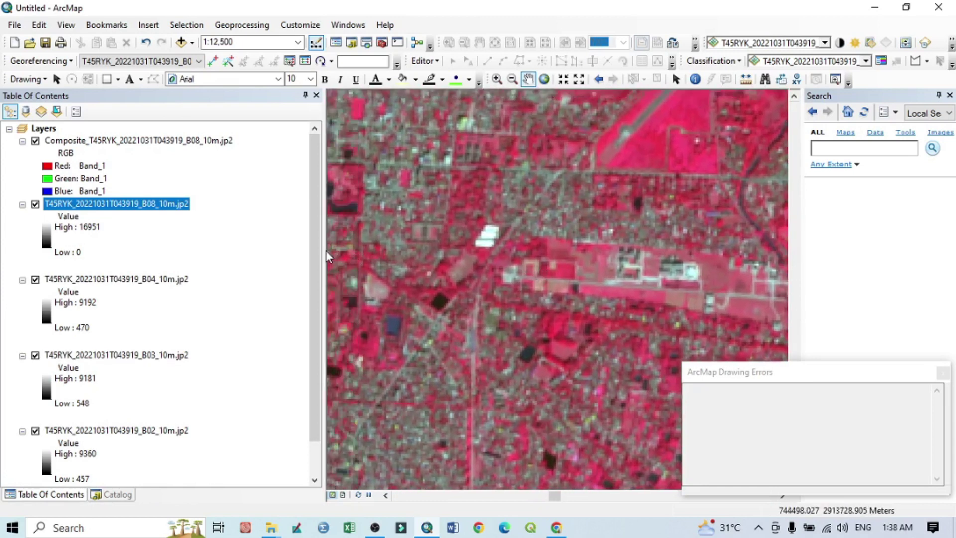
# Step: Assign the composite's second, third and fourth bands (B04, B03, B02) to its red, green and blue channels for natural colour
pyautogui.moveTo(320, 253); pyautogui.dragTo(240, 247)
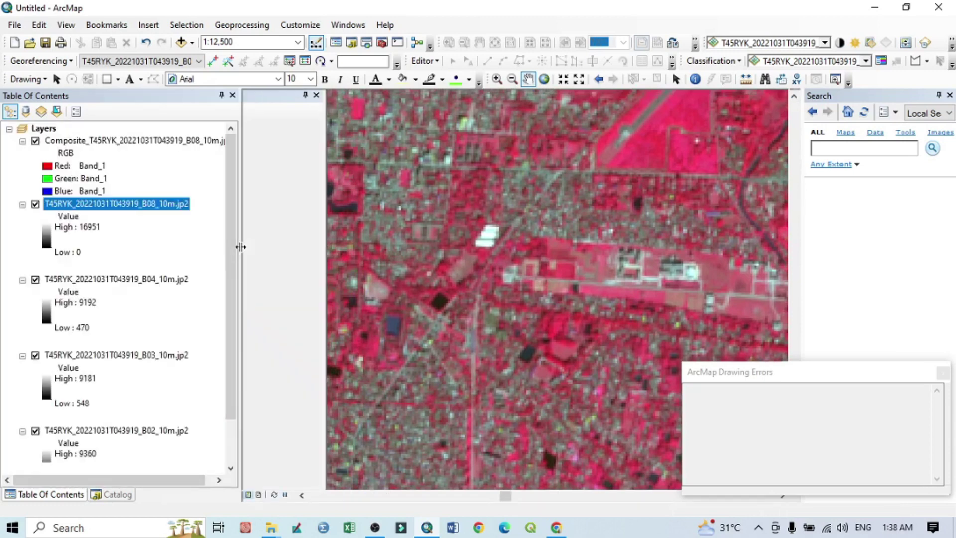
pyautogui.click(942, 372)
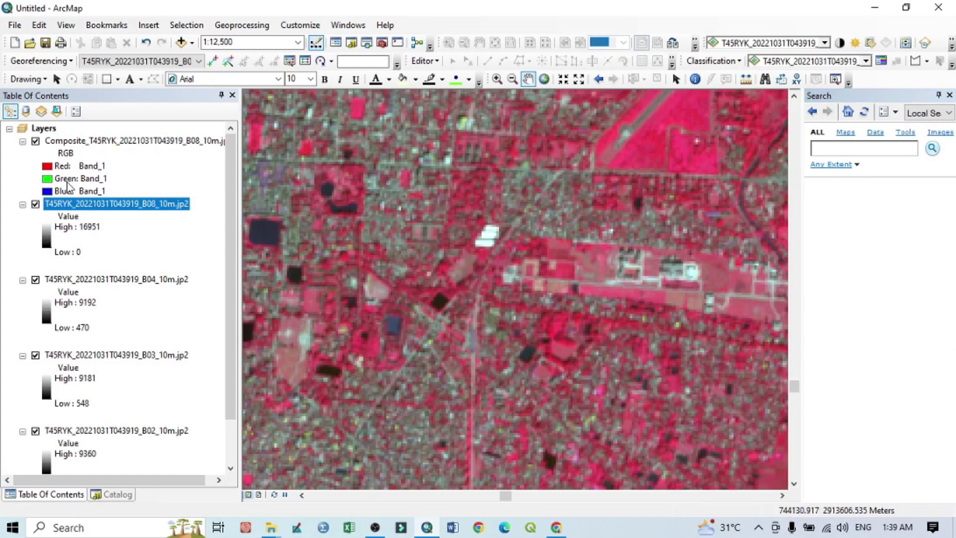
pyautogui.click(50, 171)
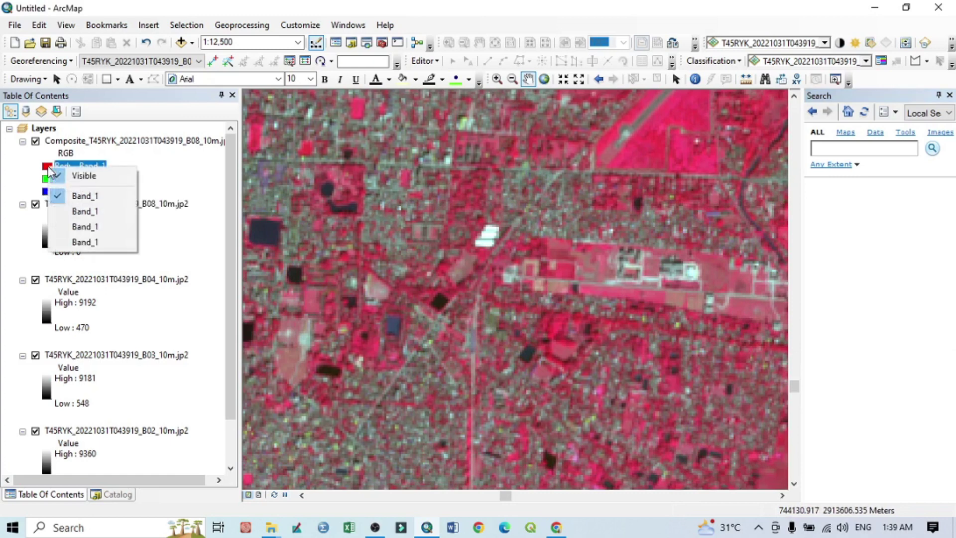
pyautogui.click(85, 211)
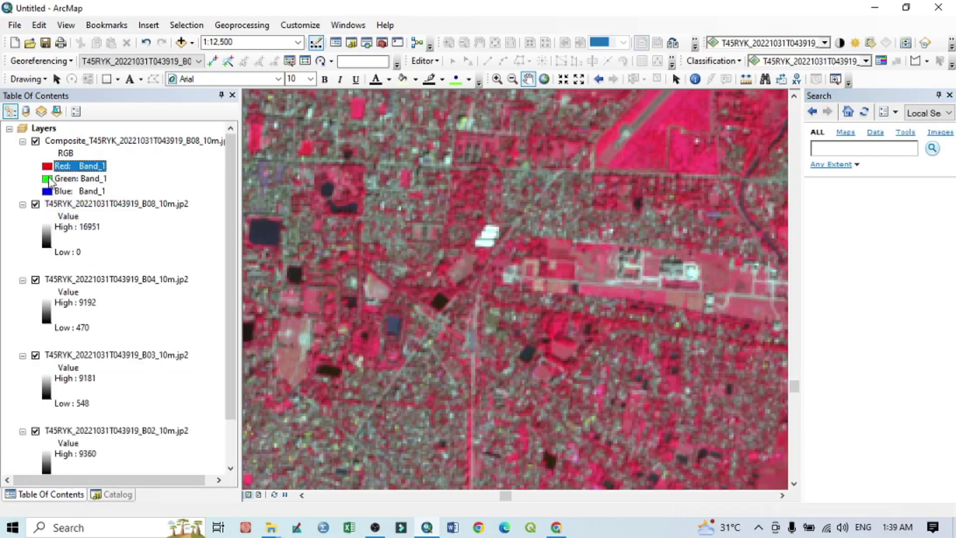
pyautogui.click(50, 179)
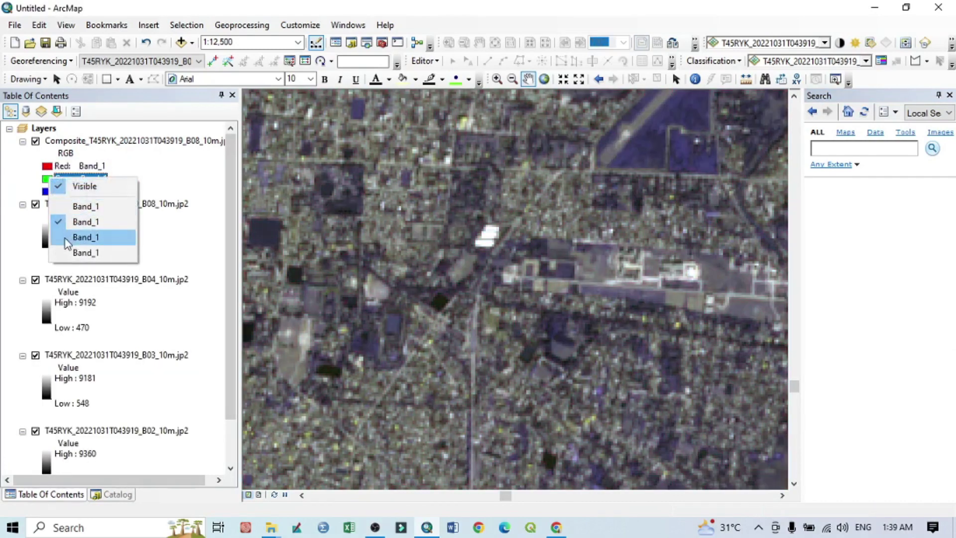
pyautogui.click(75, 237)
pyautogui.click(50, 191)
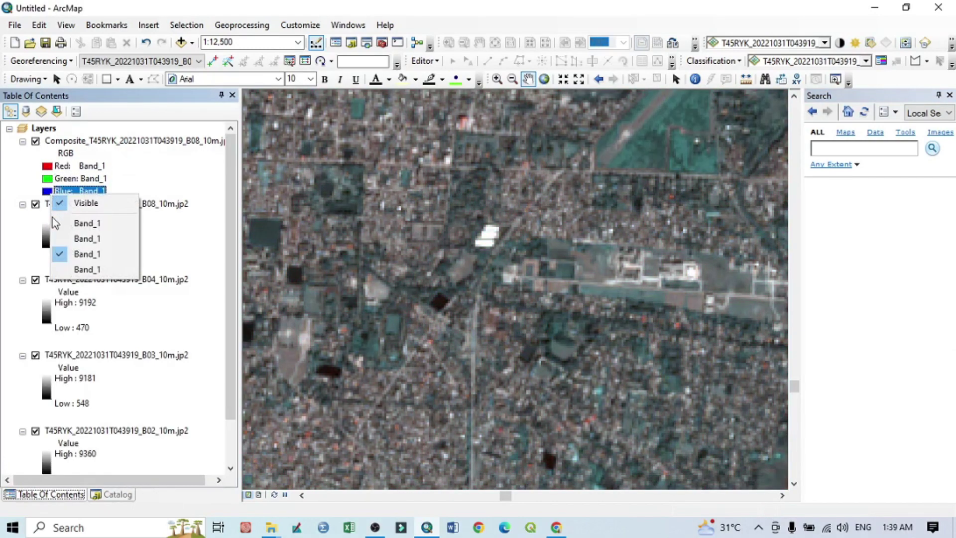
pyautogui.click(65, 269)
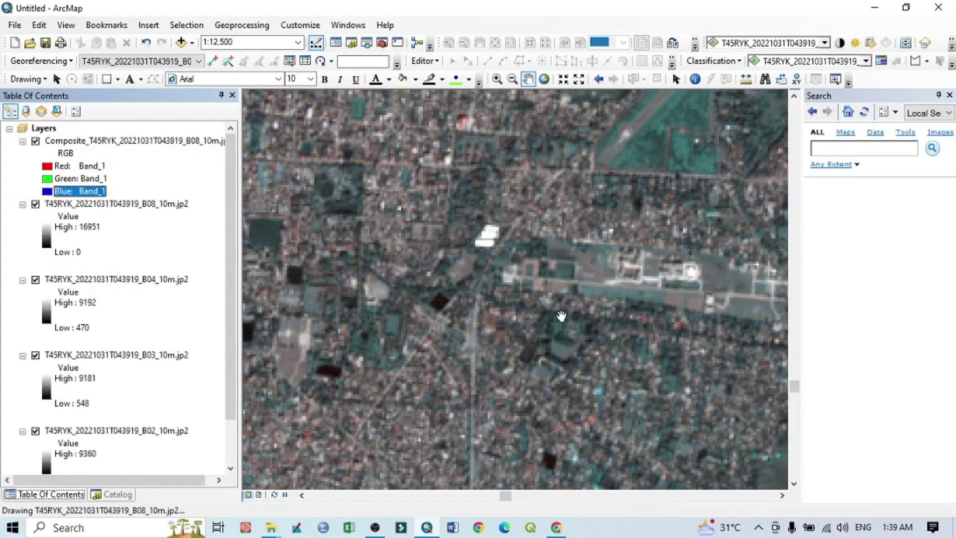
# Step: Examine the natural-colour composite of the town and its surrounding rivers out to a scale of 1:62,500
pyautogui.scroll(4, 561, 315)
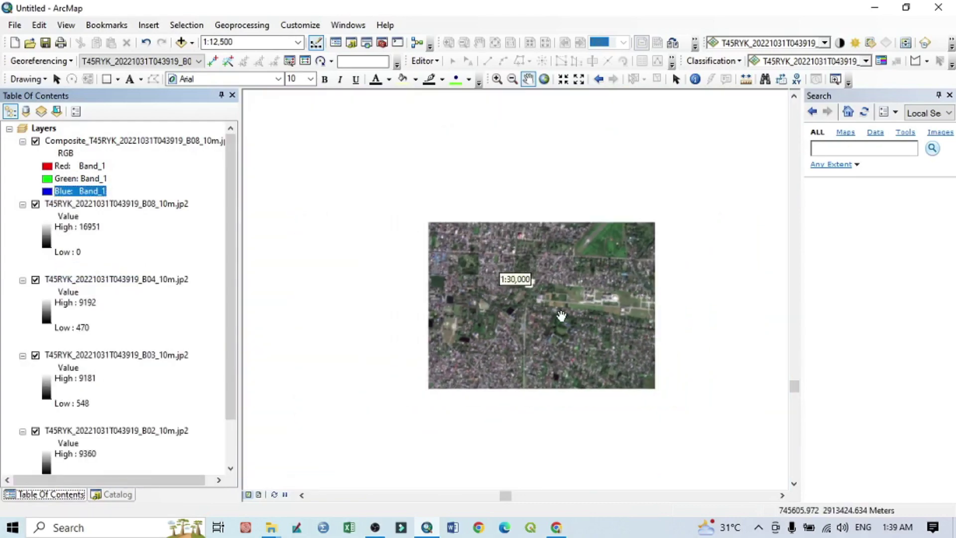
pyautogui.scroll(2, 561, 316)
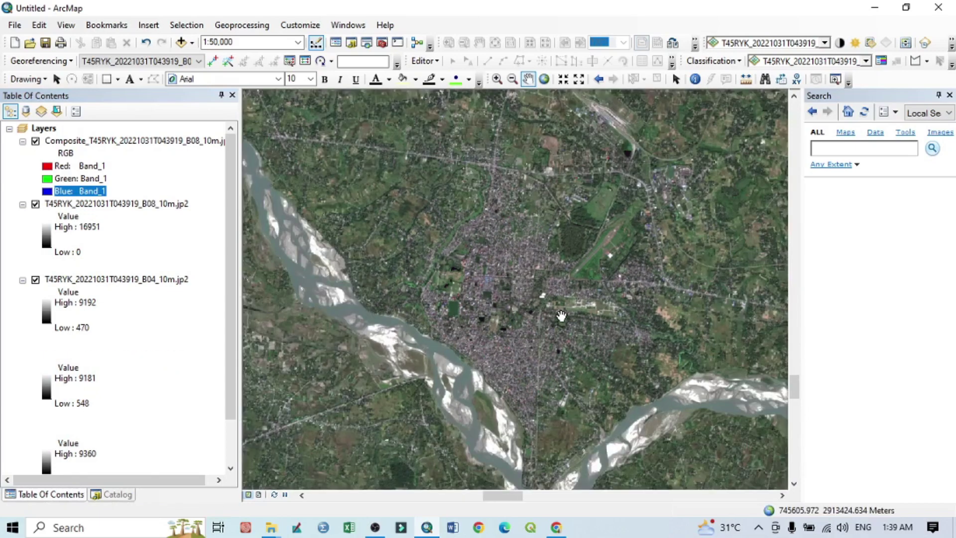
pyautogui.scroll(1, 682, 264)
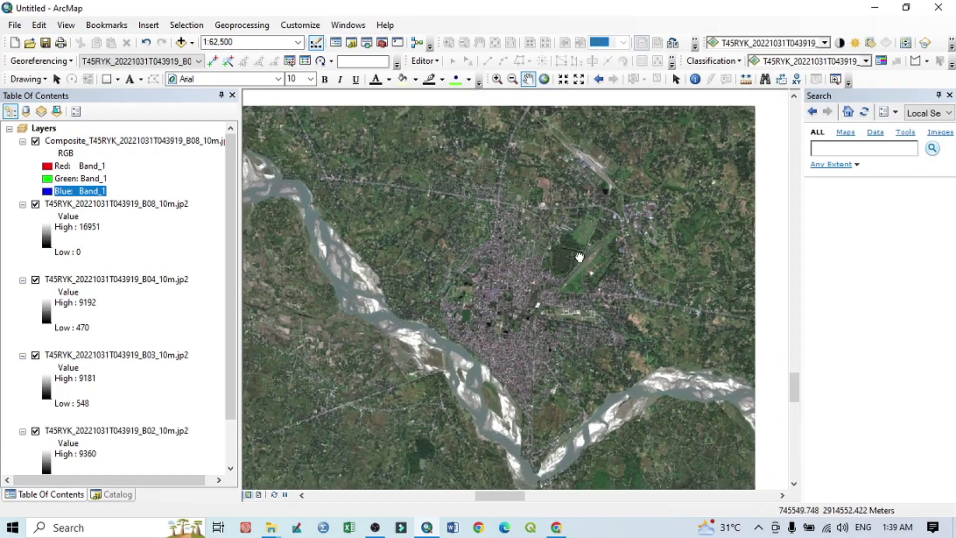
pyautogui.moveTo(616, 241); pyautogui.dragTo(574, 258)
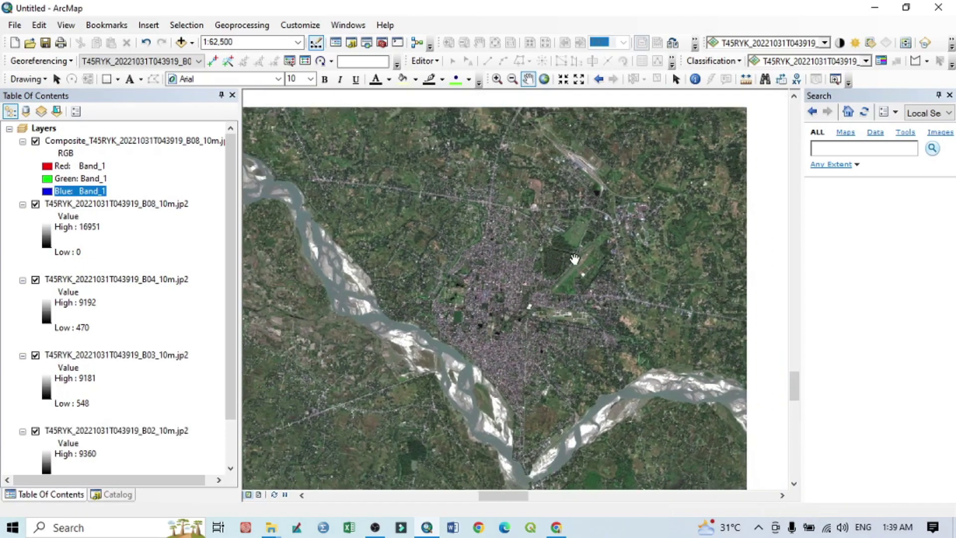